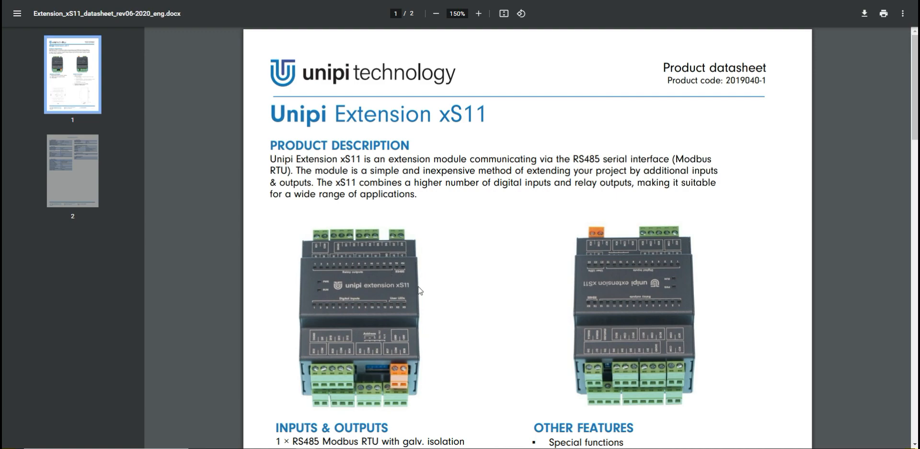
Step: Review the xS11 datasheet and the technical and safety PDF, covering inputs and outputs, working conditions, software configuration and DIP switches
scroll(438, 265, "down", 3)
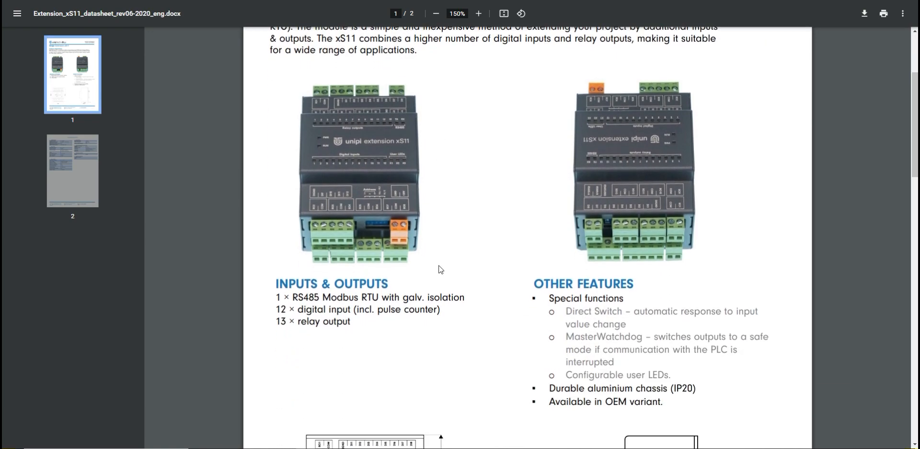
scroll(441, 269, "down", 1)
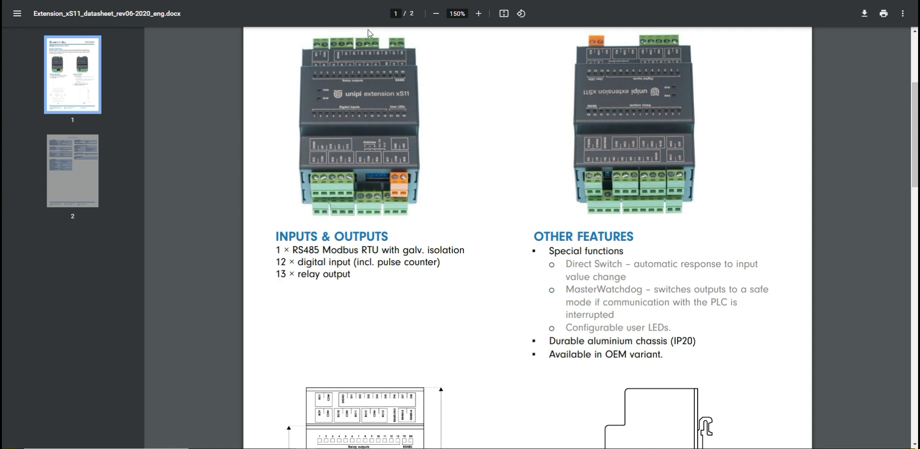
left_click(354, 1)
scroll(454, 187, "down", 20)
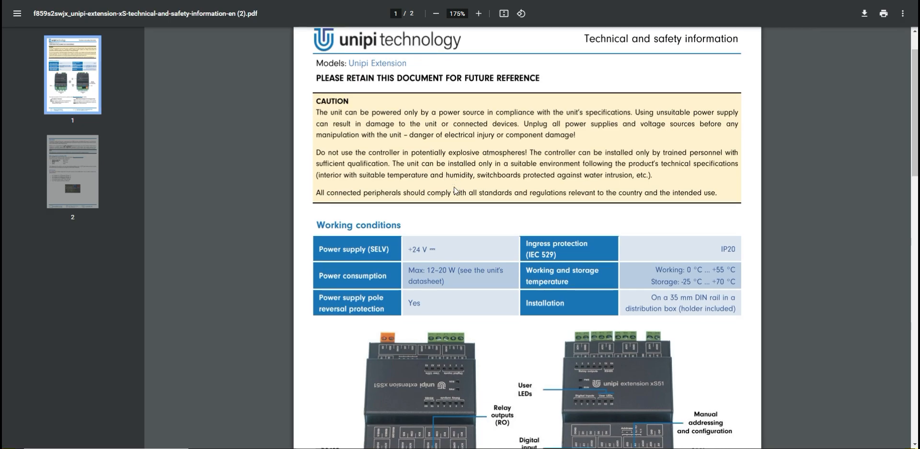
scroll(455, 190, "down", 5)
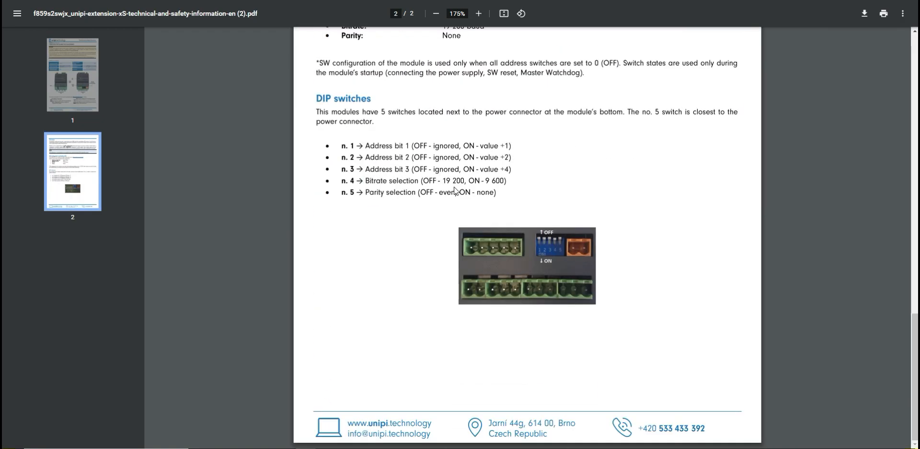
scroll(454, 190, "up", 2)
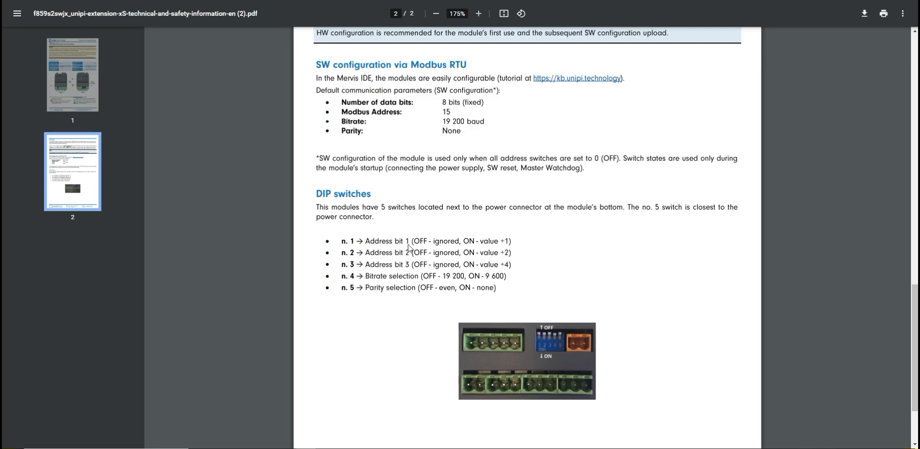
scroll(409, 246, "up", 6)
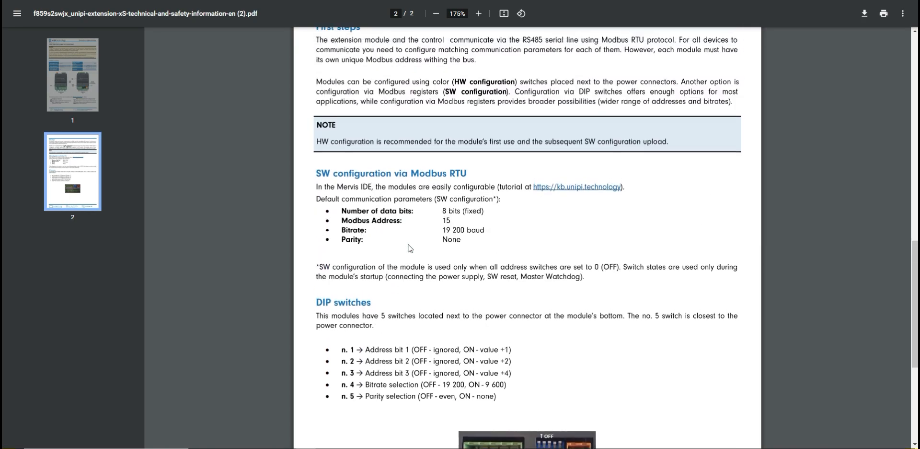
scroll(410, 247, "up", 7)
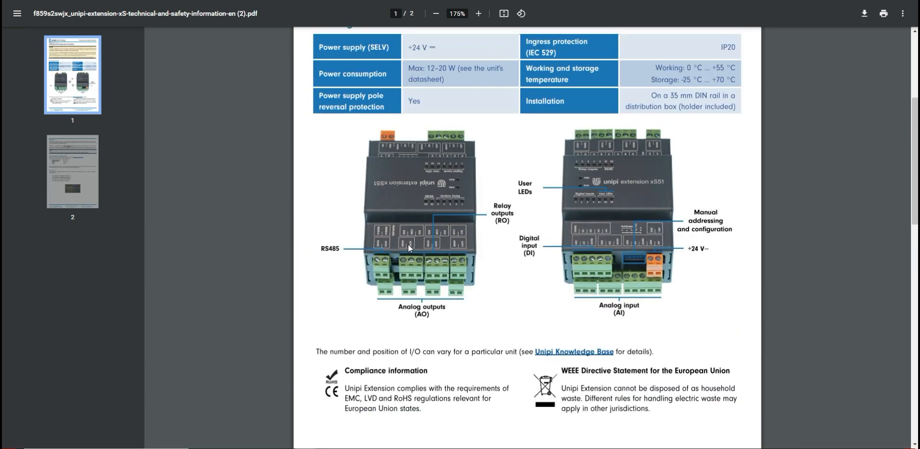
scroll(408, 247, "down", 8)
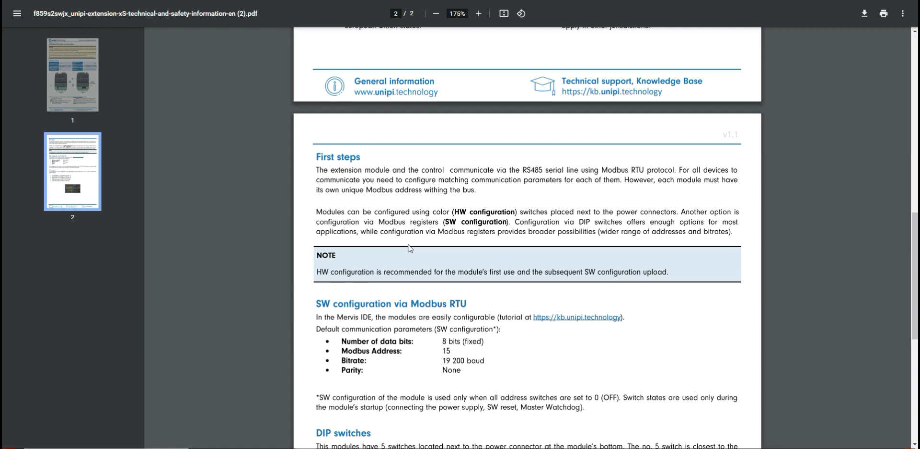
scroll(409, 248, "up", 1)
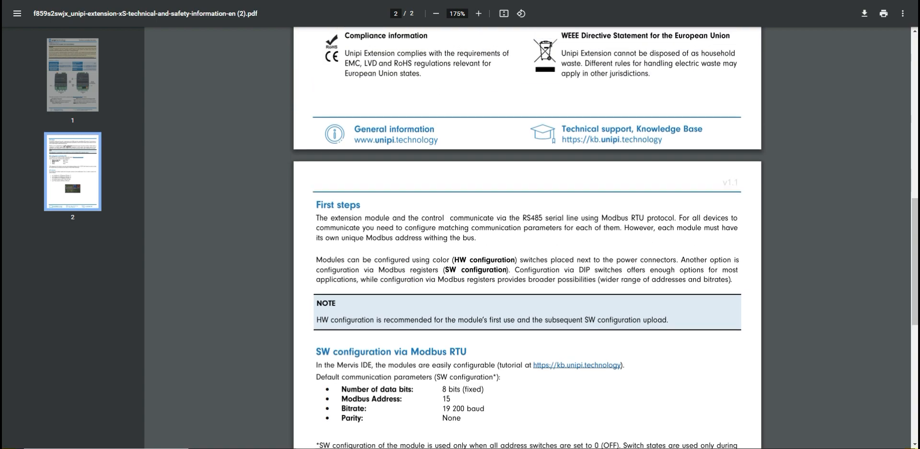
Step: Switch to Node-RED and open the S11 server configuration from the Read Relays Modbus-Read node
left_click(460, 0)
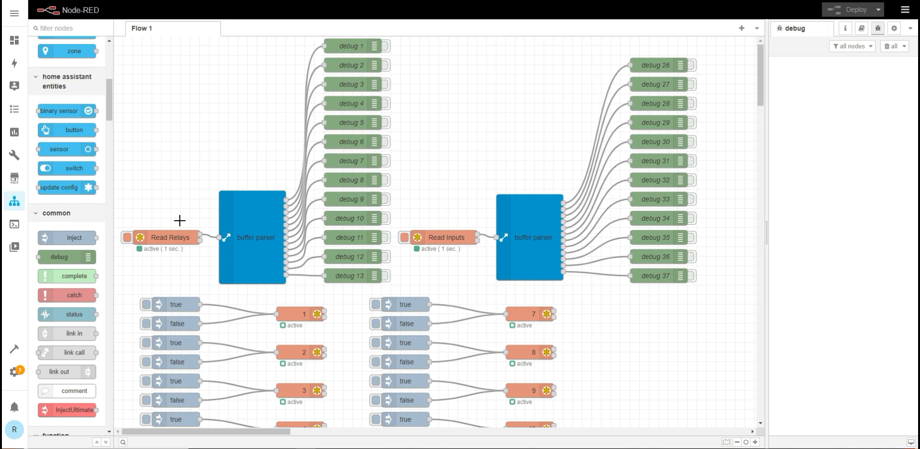
left_click(164, 240)
double_click(165, 240)
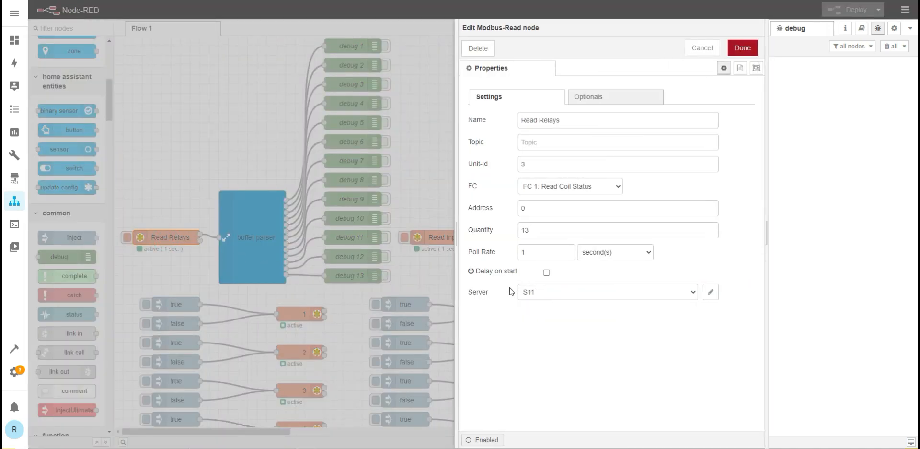
left_click(711, 291)
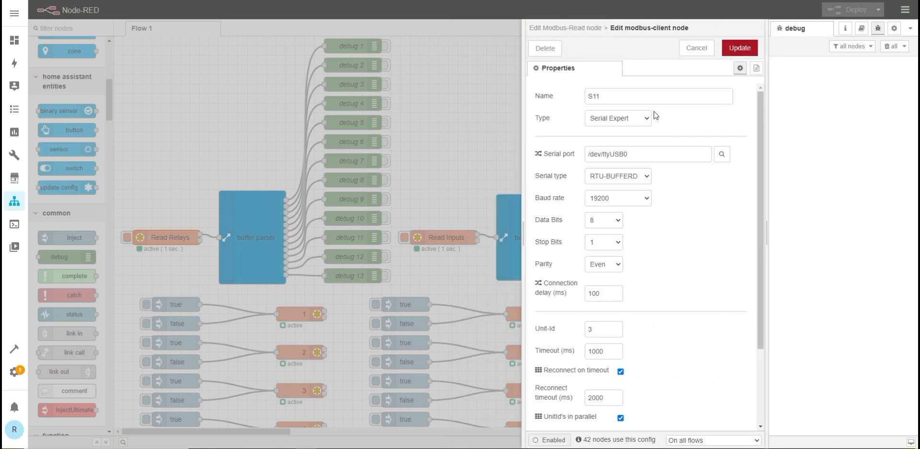
Step: Check the S11 client's type, serial type and baud rate options, keep 19200 baud, and save the client and the Read Relays node
left_click(648, 120)
left_click(648, 119)
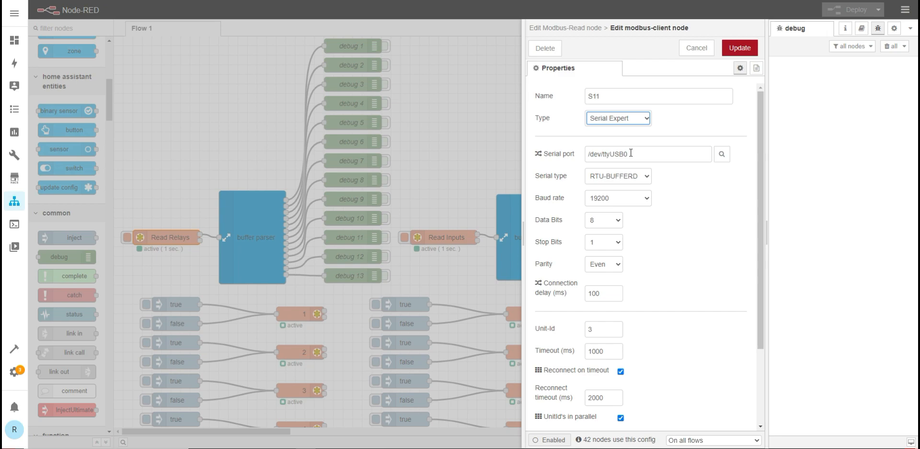
left_click(649, 177)
left_click(649, 177)
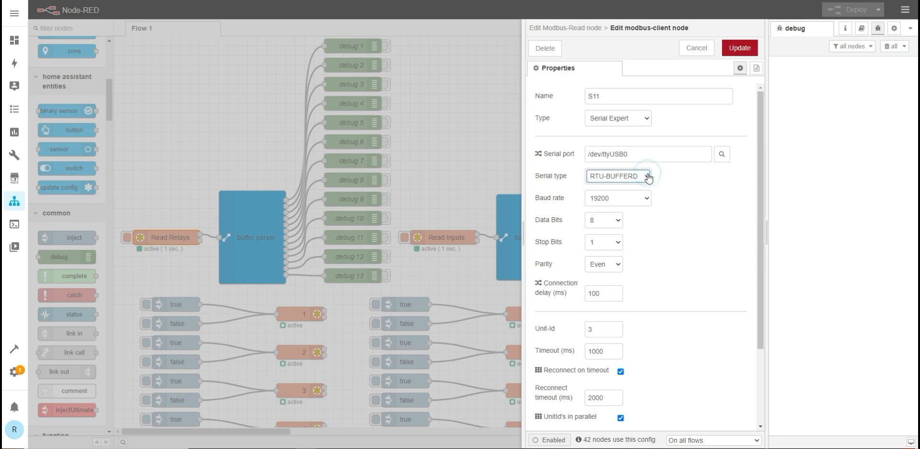
left_click(646, 200)
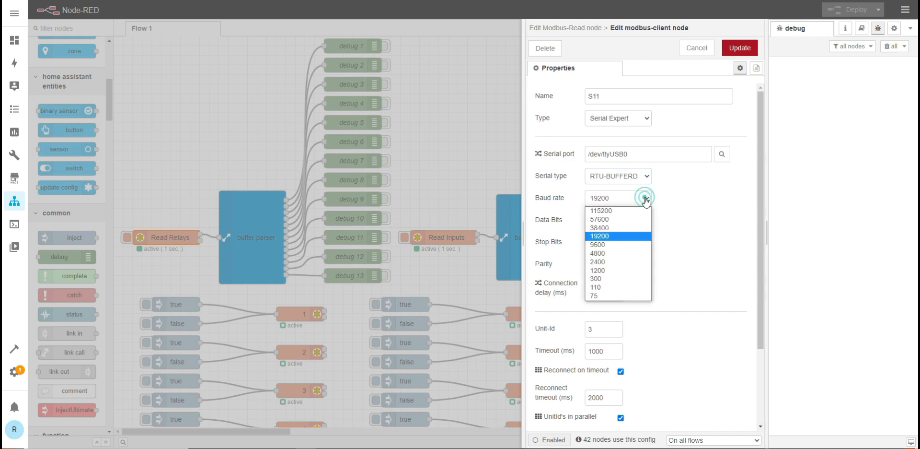
left_click(645, 200)
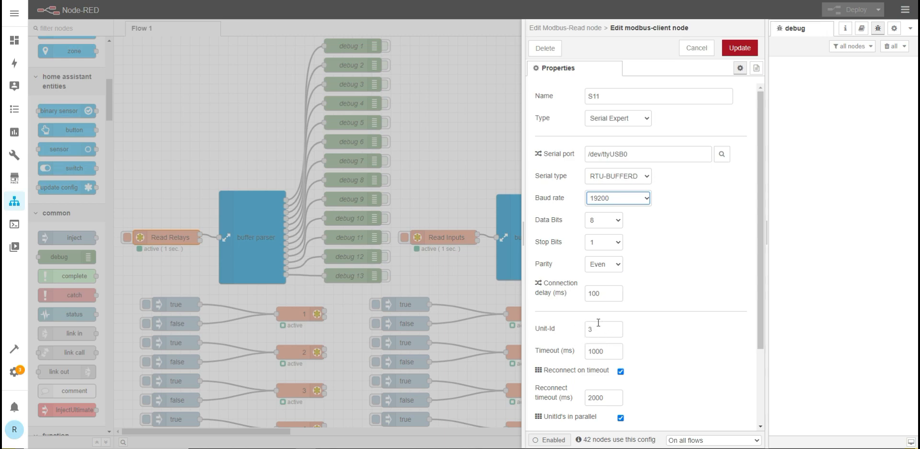
left_click(633, 325)
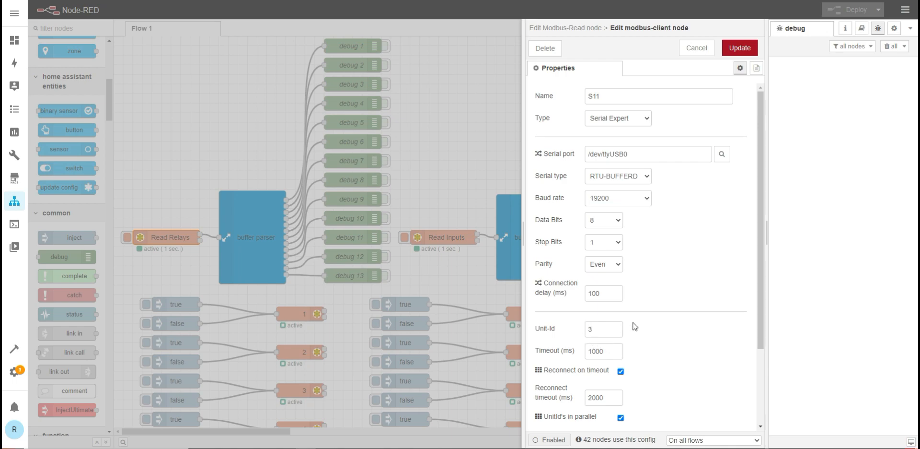
left_click(739, 49)
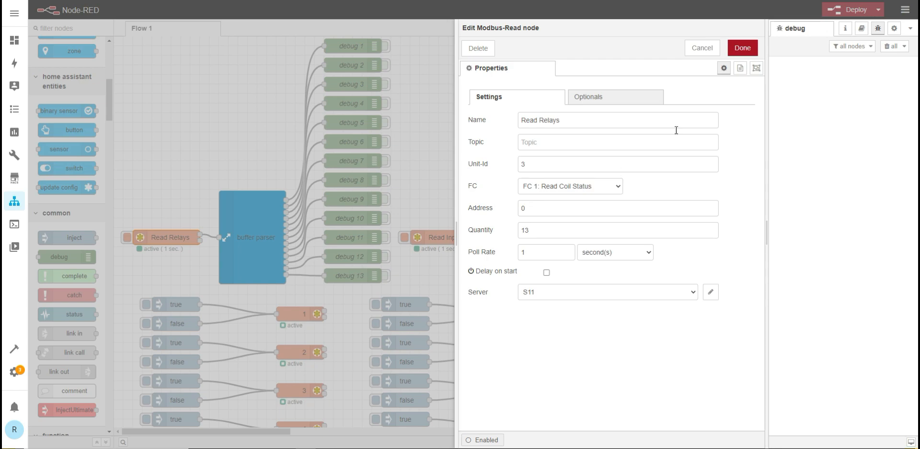
left_click(743, 47)
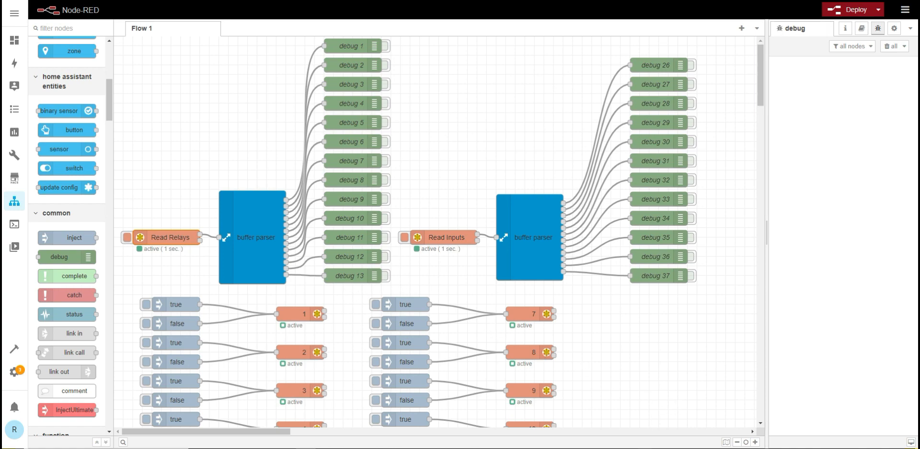
Step: Switch to the Extension_xS11 coils workbook in Excel and examine the relay, digital input, LED and DirectSwitch register addresses
mouse_move(647, 443)
left_click(684, 420)
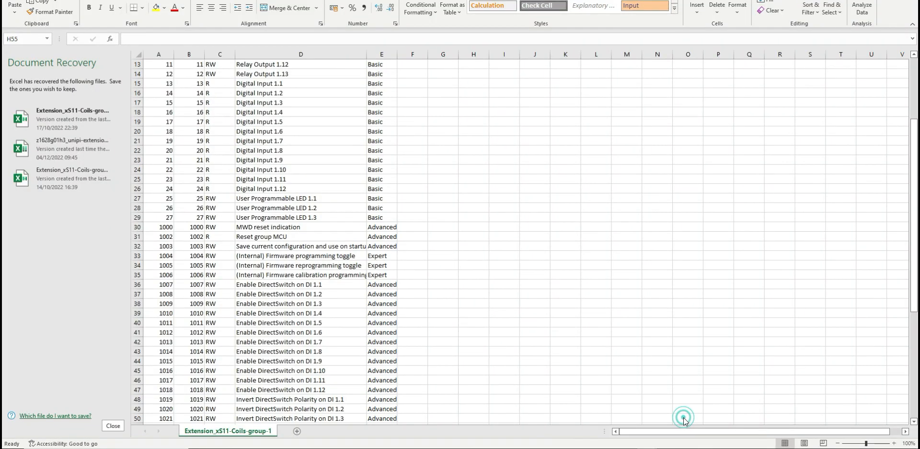
scroll(390, 239, "up", 4)
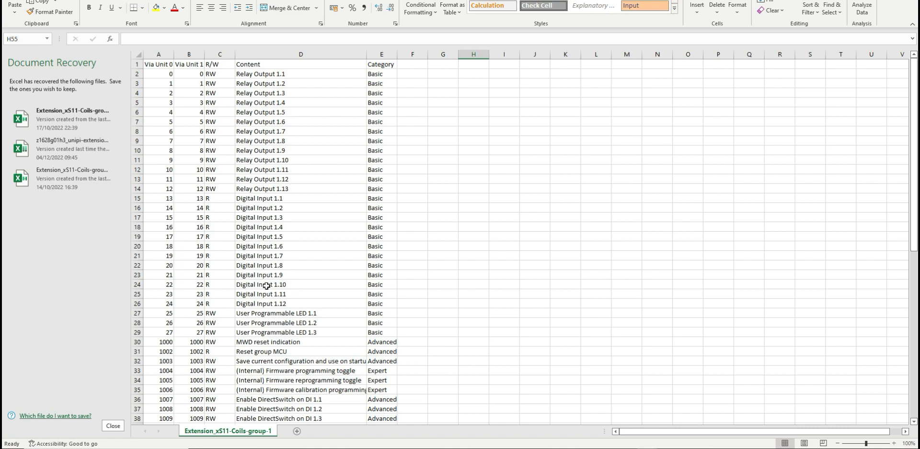
scroll(306, 256, "down", 2)
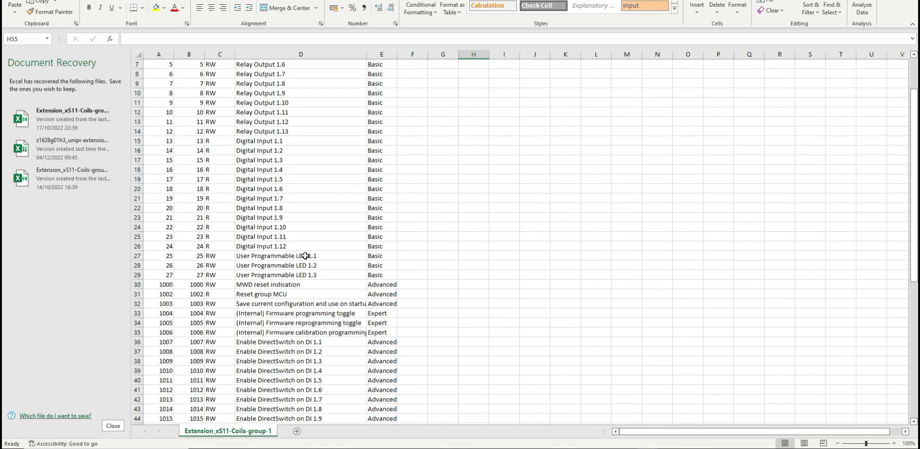
scroll(305, 256, "down", 5)
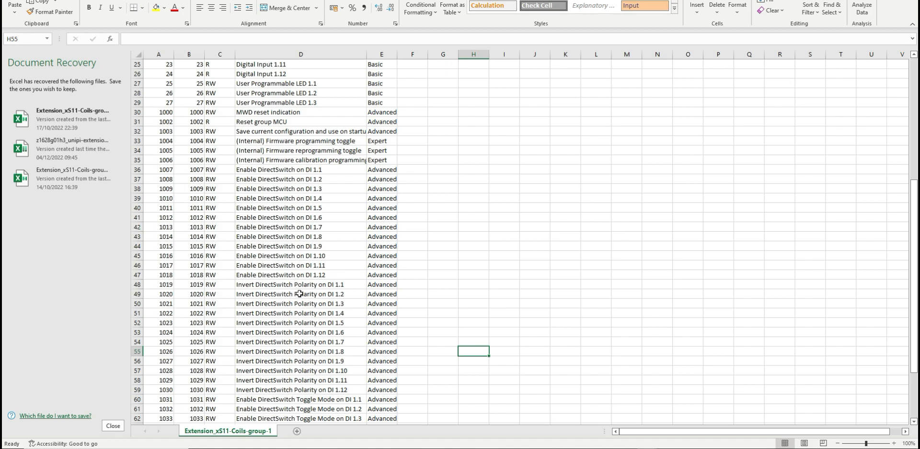
scroll(299, 292, "down", 3)
scroll(299, 293, "down", 3)
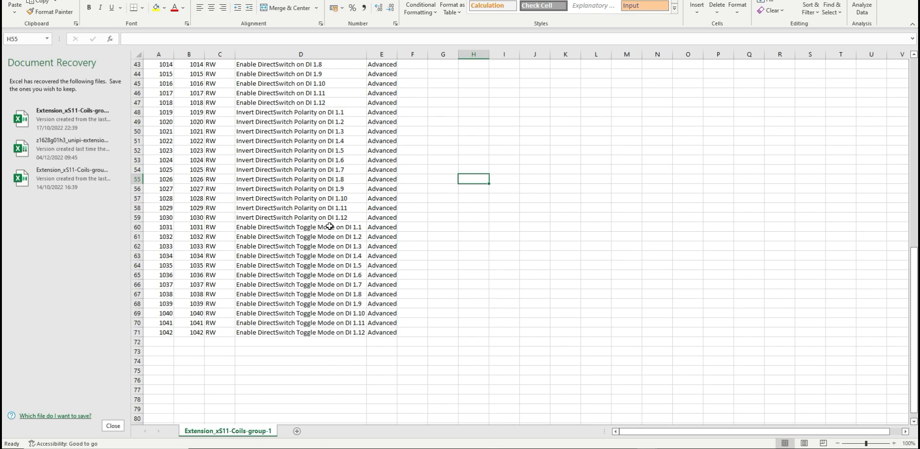
scroll(330, 224, "up", 14)
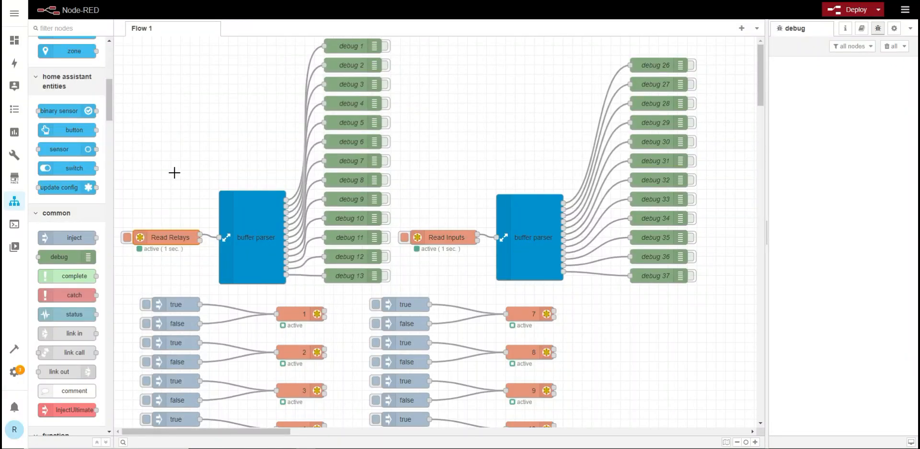
Step: In the Node-RED flow, inject true into the Modbus write node for relay 1
scroll(174, 172, "down", 3)
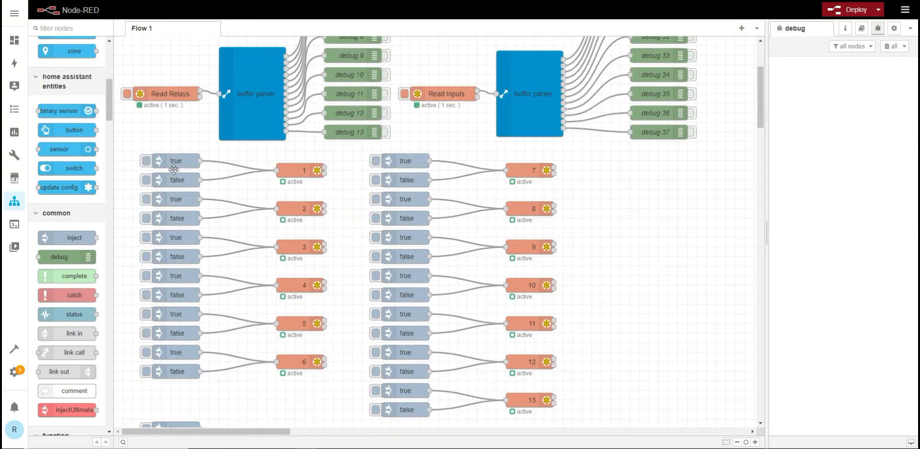
left_click(144, 162)
scroll(408, 182, "up", 3)
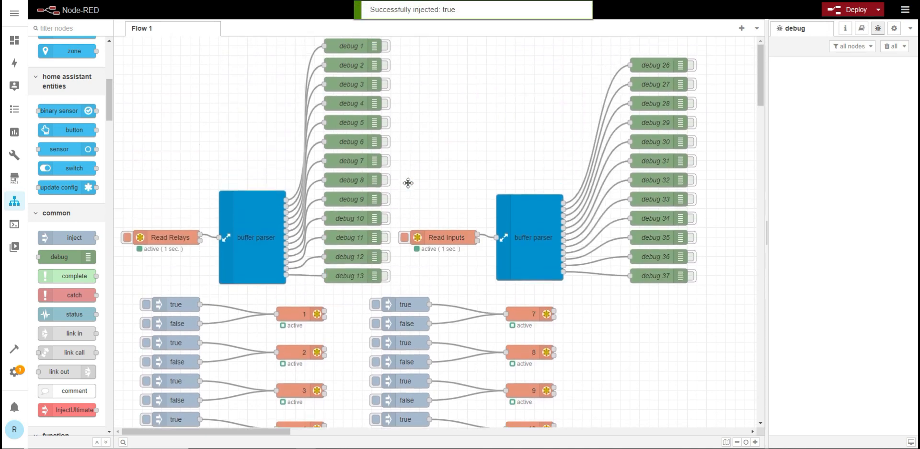
Step: Read the states of relays 1 and 2 by briefly activating debug 1 and debug 2 in turn
left_click(385, 48)
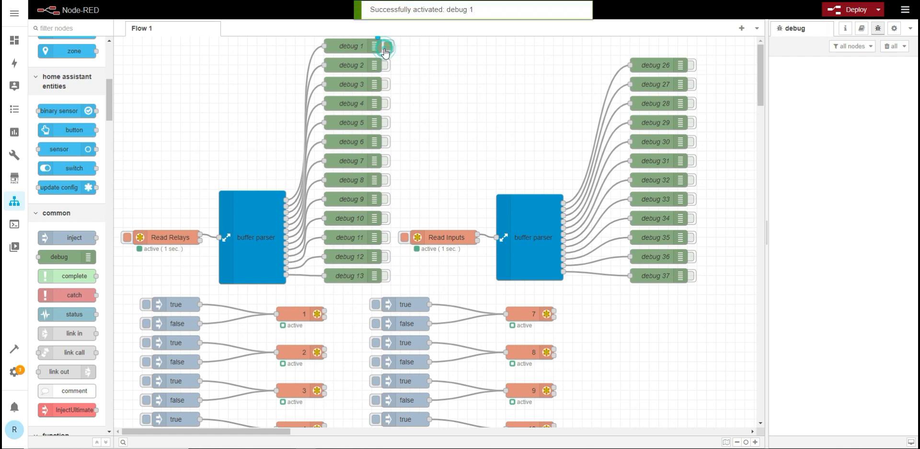
left_click(386, 47)
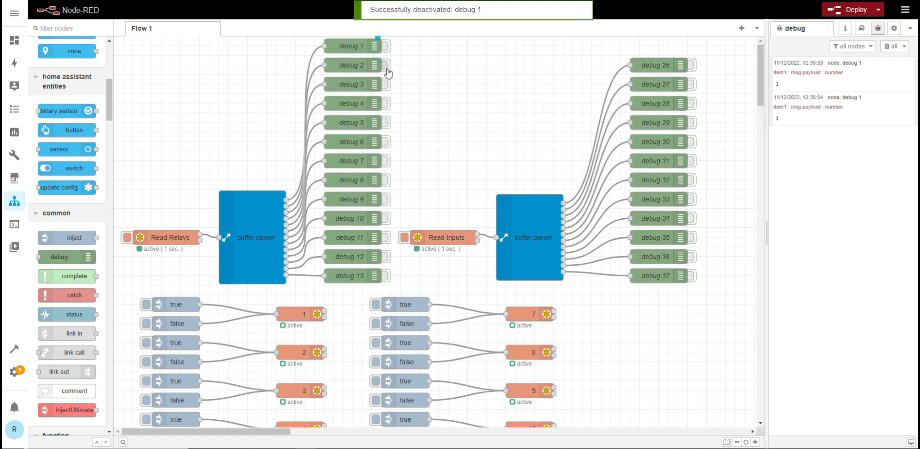
left_click(386, 66)
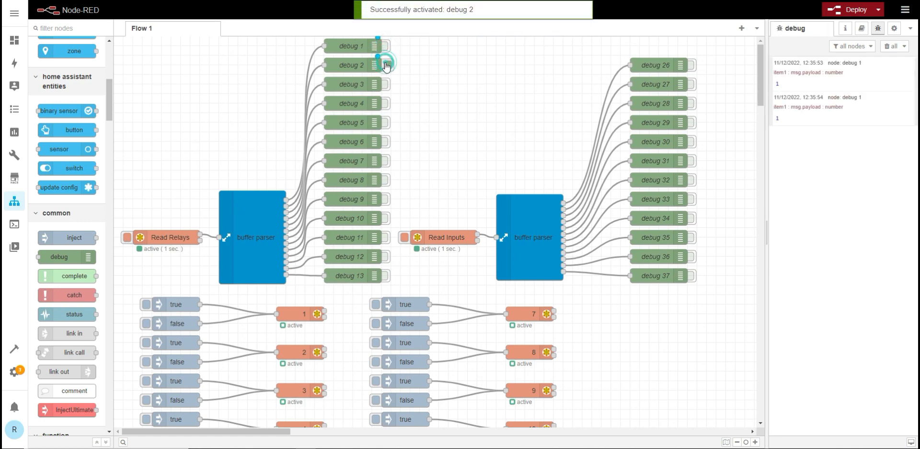
left_click(386, 65)
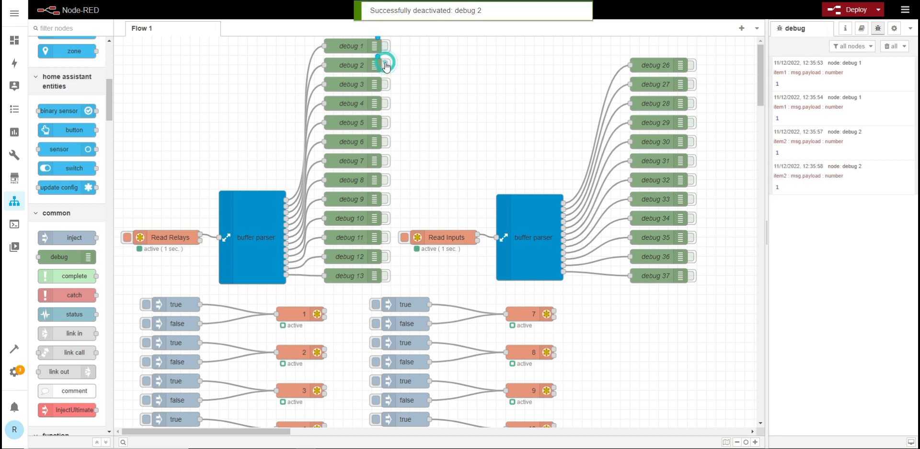
Step: Inject false into the Modbus write nodes for relays 2 and 1, and read both states through debug 1 and debug 2
left_click(147, 363)
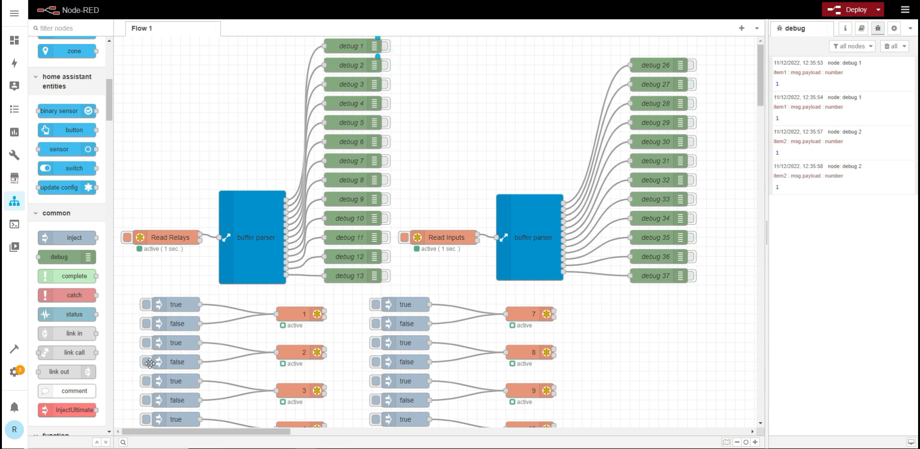
left_click(146, 324)
left_click(384, 46)
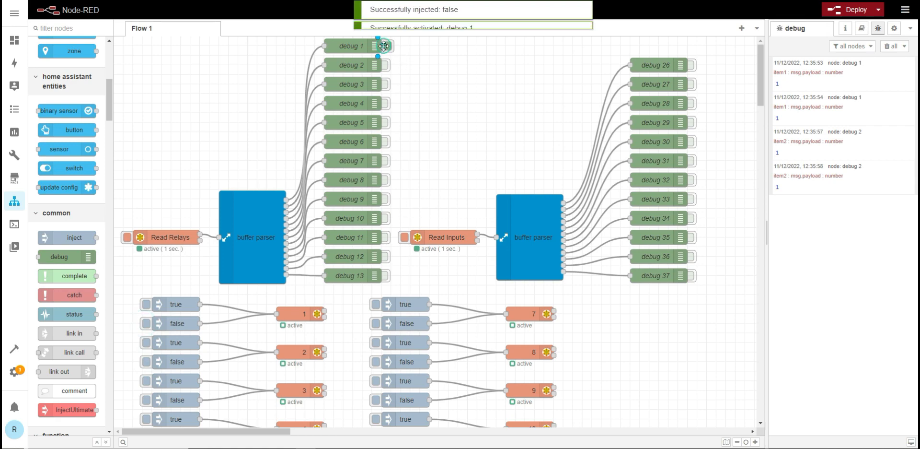
left_click(384, 46)
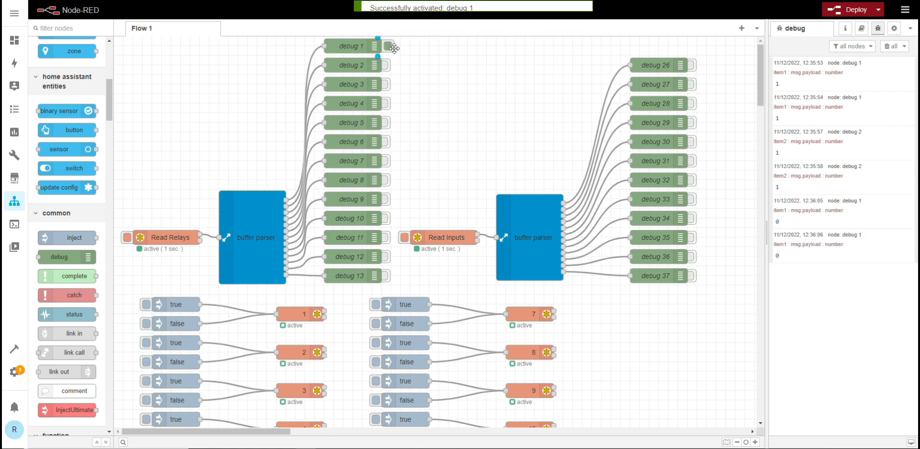
left_click(385, 66)
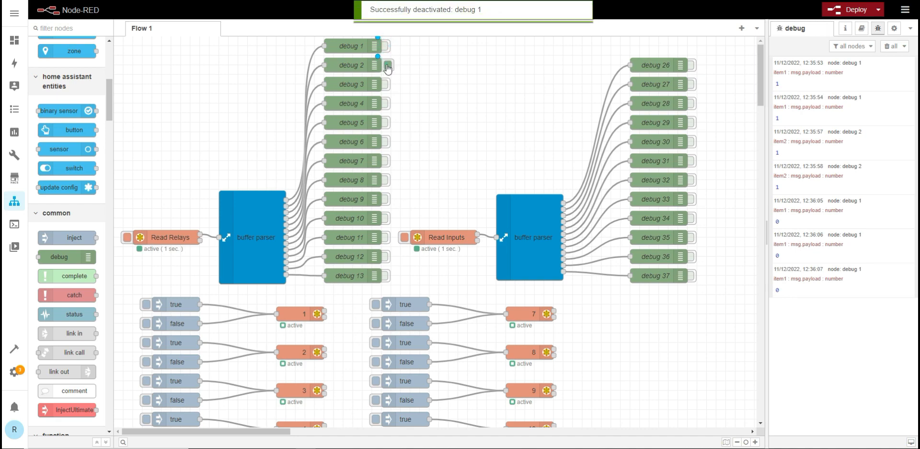
left_click(387, 66)
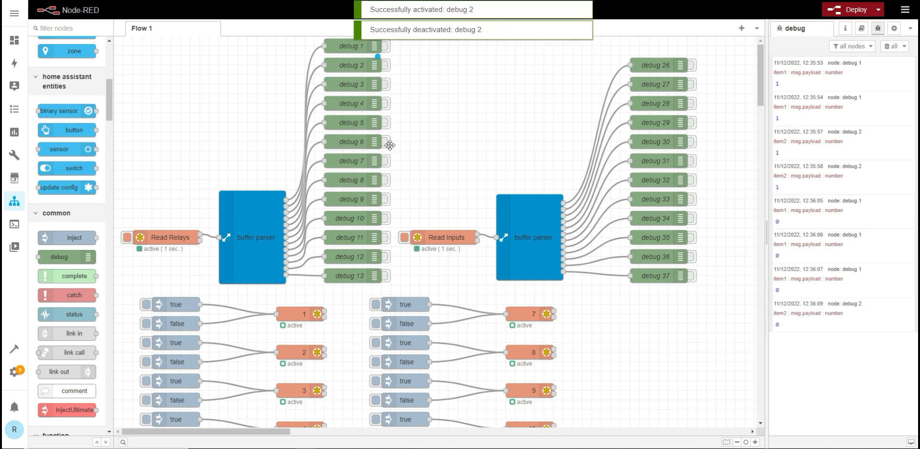
Step: Switch off the whole group of relays by injecting false into the join node feeding ForceMultipleCoils
scroll(342, 168, "down", 5)
scroll(342, 168, "down", 1)
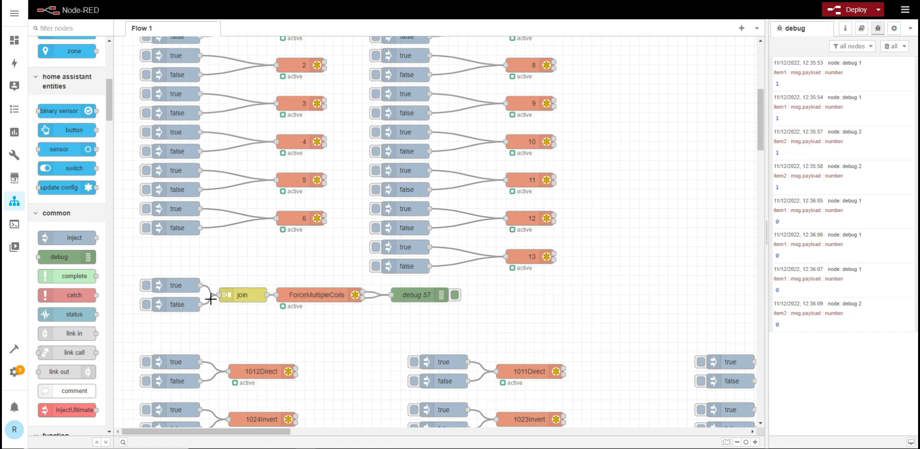
left_click(146, 305)
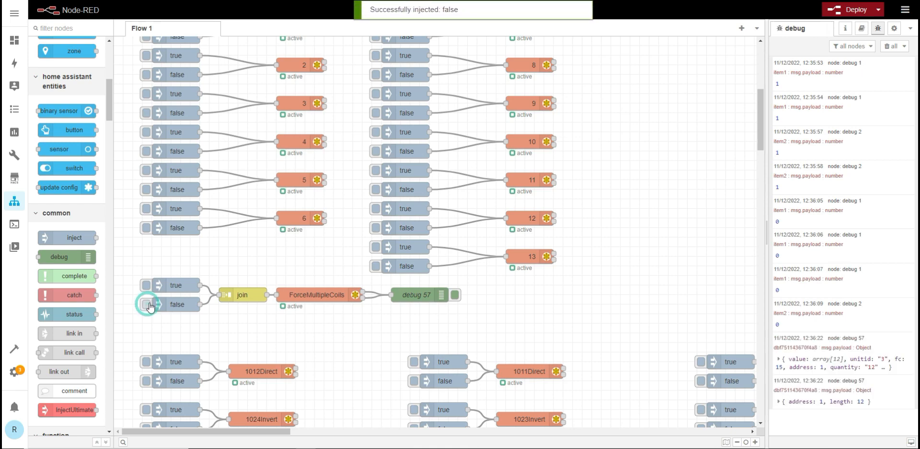
scroll(373, 320, "up", 5)
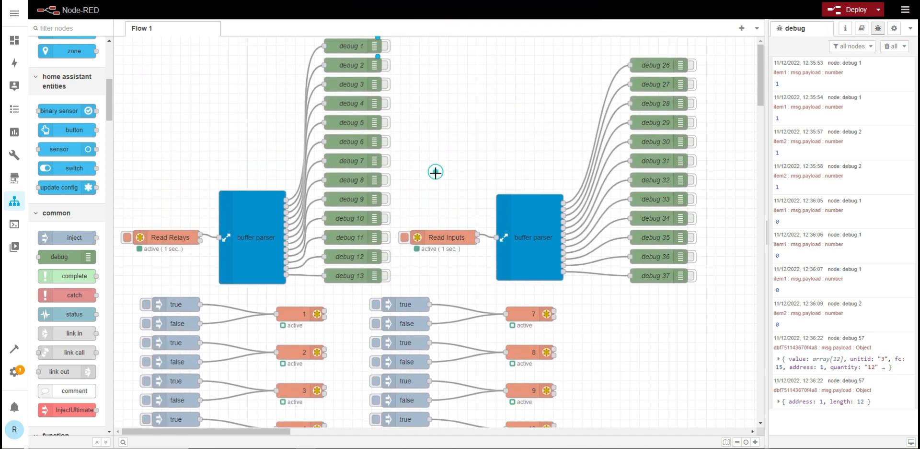
Step: Switch to the Extension_xS11 coils workbook in Excel and examine the DirectSwitch enable, invert polarity and toggle mode register addresses
scroll(435, 171, "down", 3)
scroll(435, 172, "down", 6)
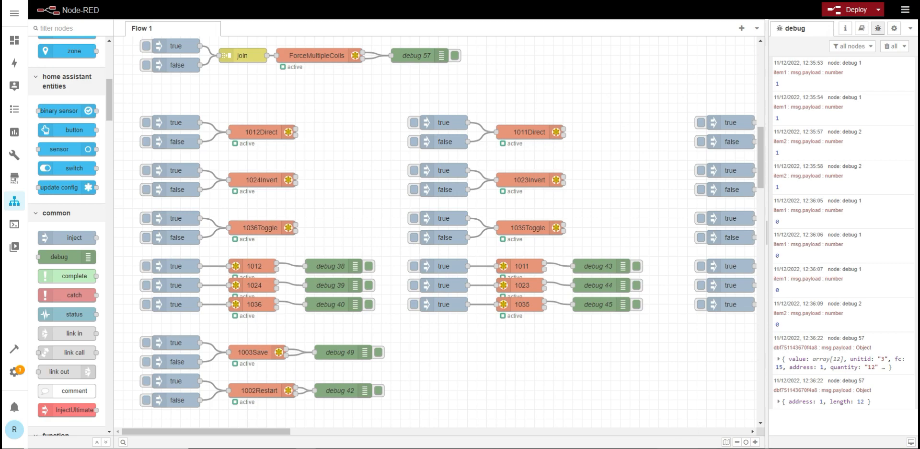
left_click(675, 431)
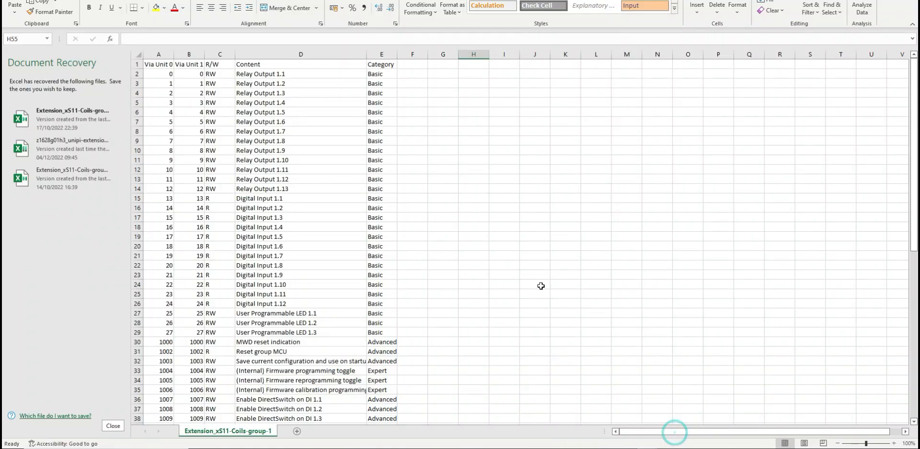
scroll(454, 203, "down", 9)
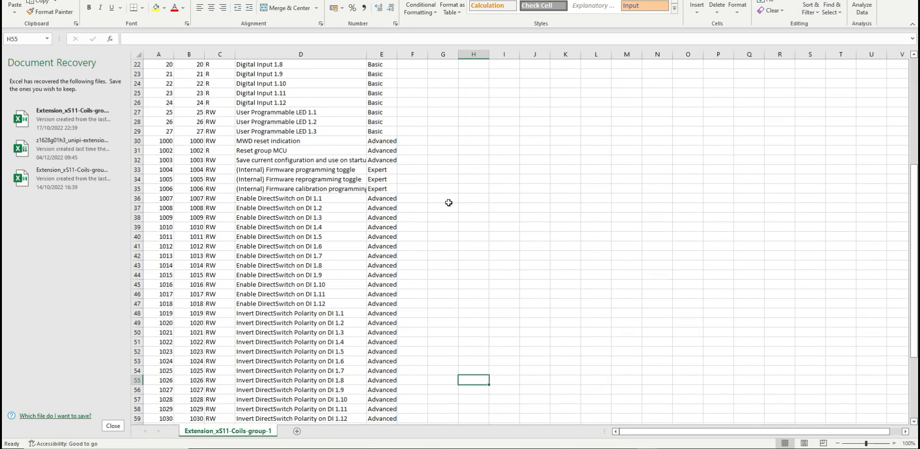
scroll(448, 202, "down", 2)
scroll(449, 203, "up", 1)
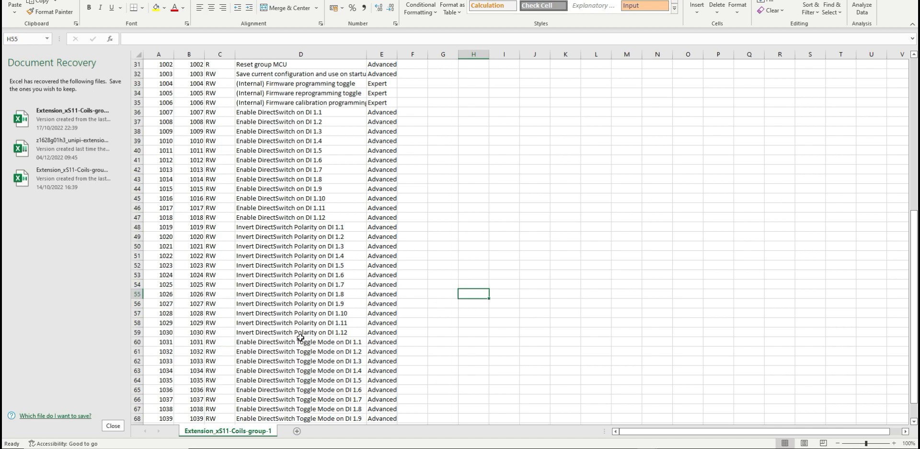
scroll(300, 337, "up", 3)
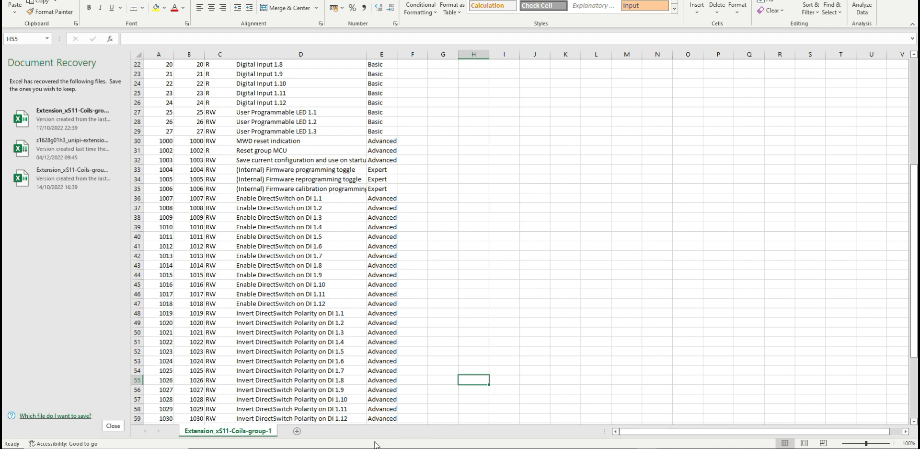
Step: Switch back to Node-RED and inject true into the 1012Direct, 1024Invert and 1036Toggle write nodes
left_click(308, 447)
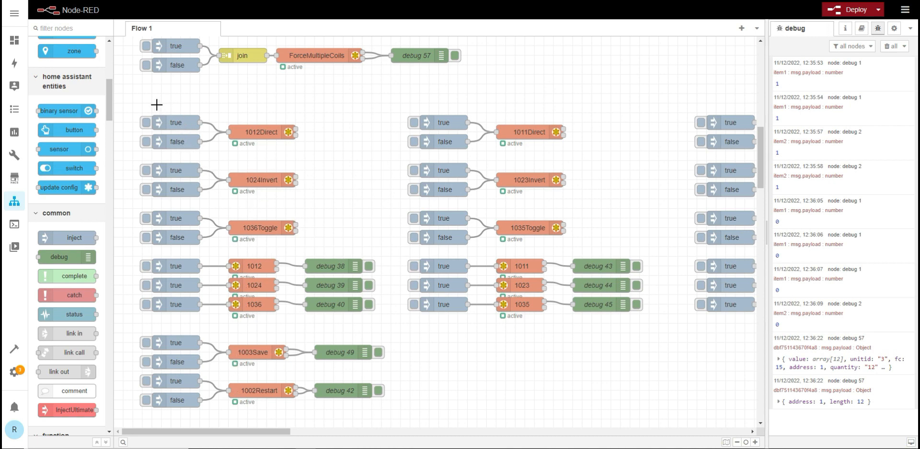
left_click(146, 124)
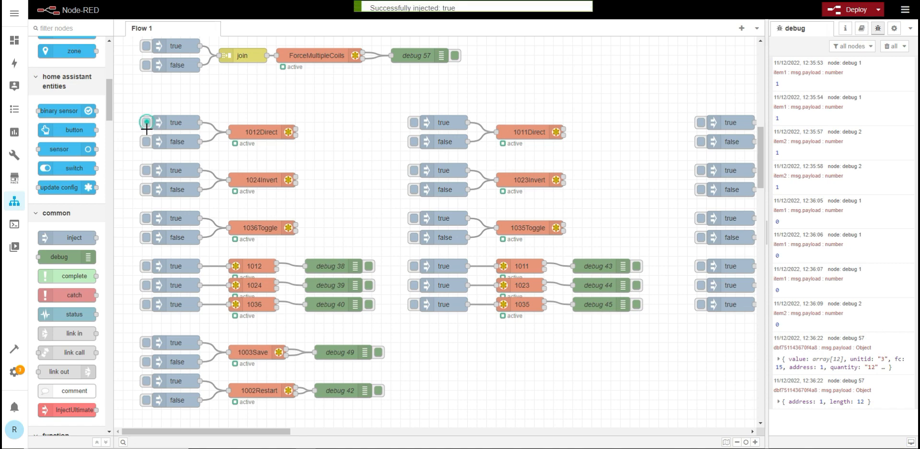
left_click(146, 174)
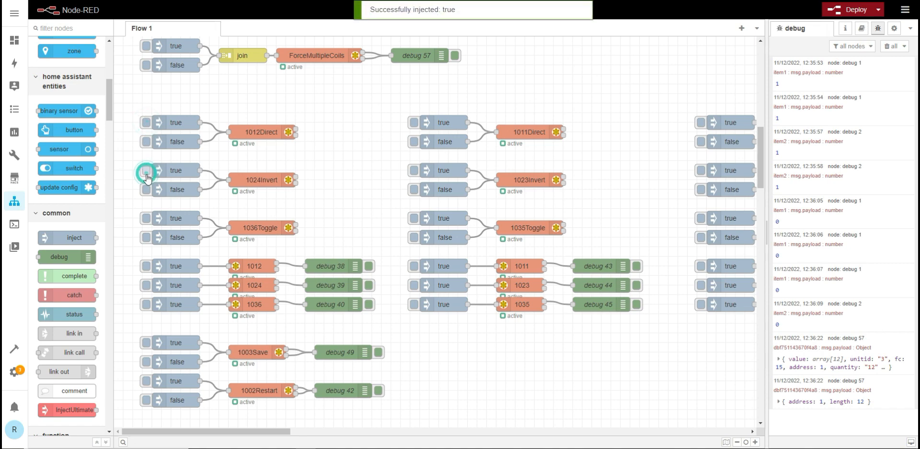
left_click(146, 219)
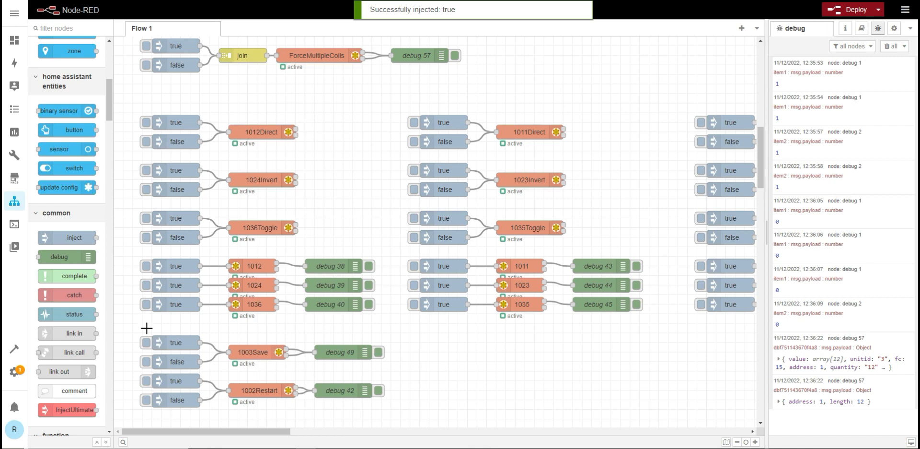
Step: Save the configuration and restart the extension by injecting true into the 1003Save and 1002Restart nodes
left_click(146, 344)
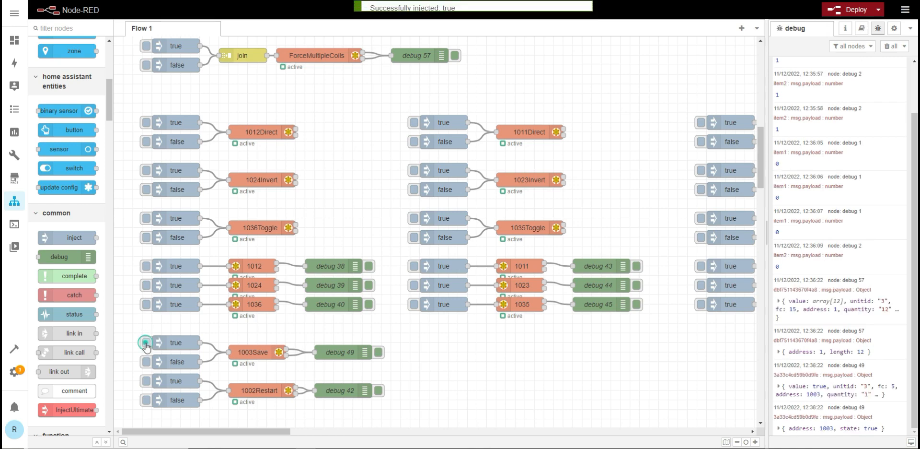
left_click(146, 381)
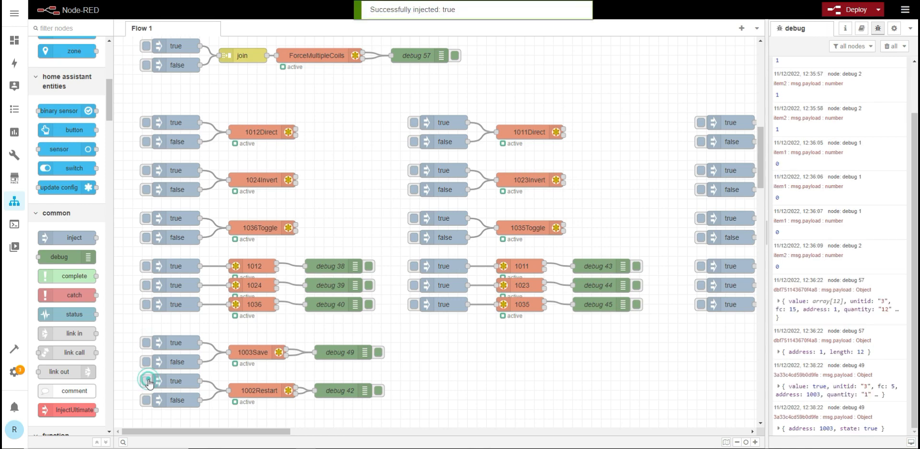
scroll(351, 229, "up", 10)
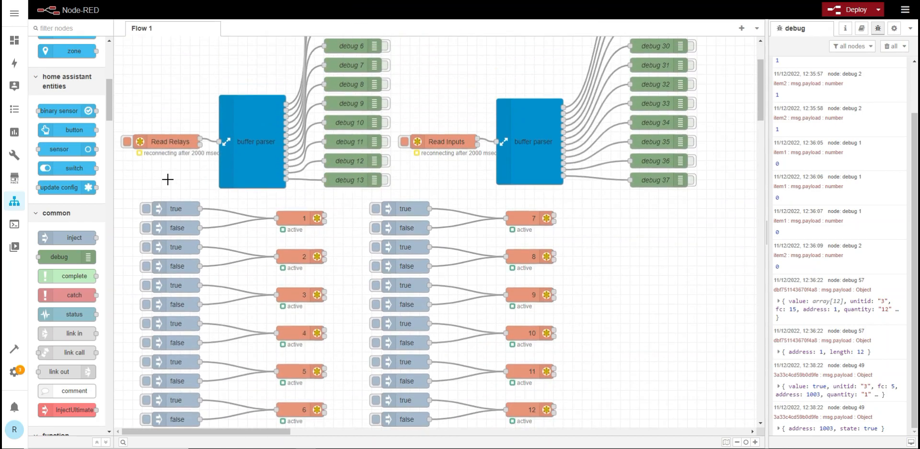
Step: Review the relay and DirectSwitch nodes in the flow and check the connection status of Read Relays and Read Inputs
scroll(334, 173, "down", 15)
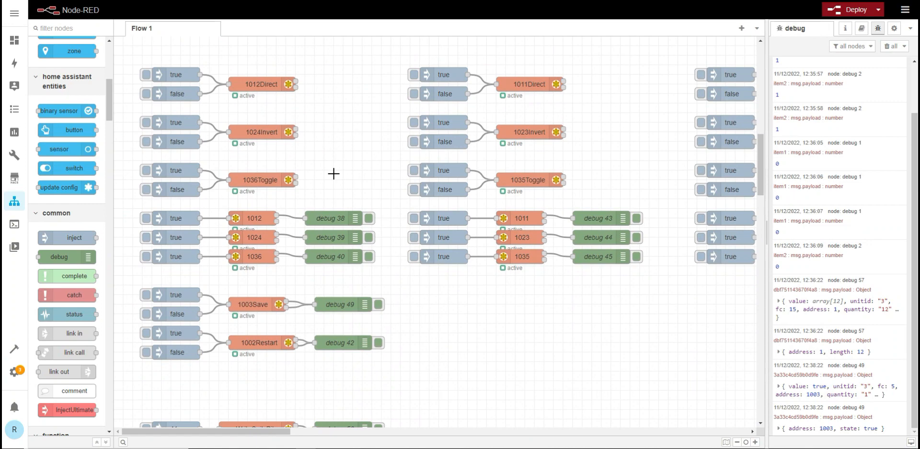
scroll(334, 173, "up", 5)
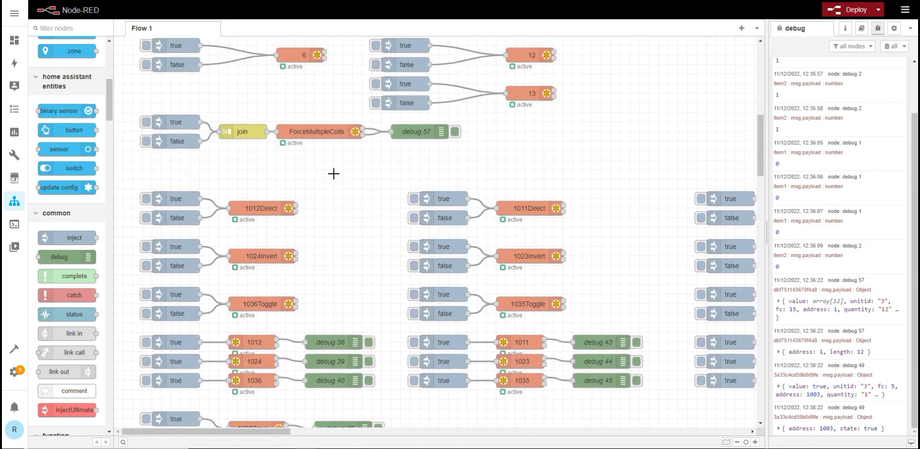
scroll(334, 173, "up", 9)
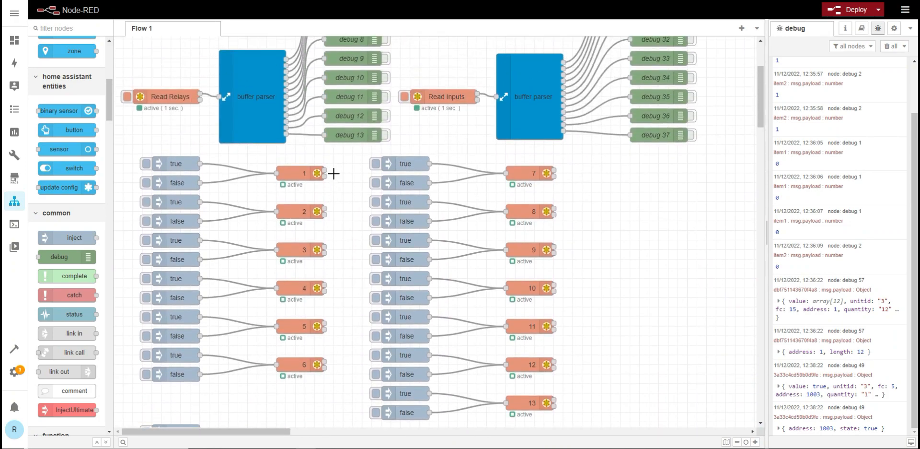
scroll(334, 173, "up", 2)
scroll(334, 173, "down", 16)
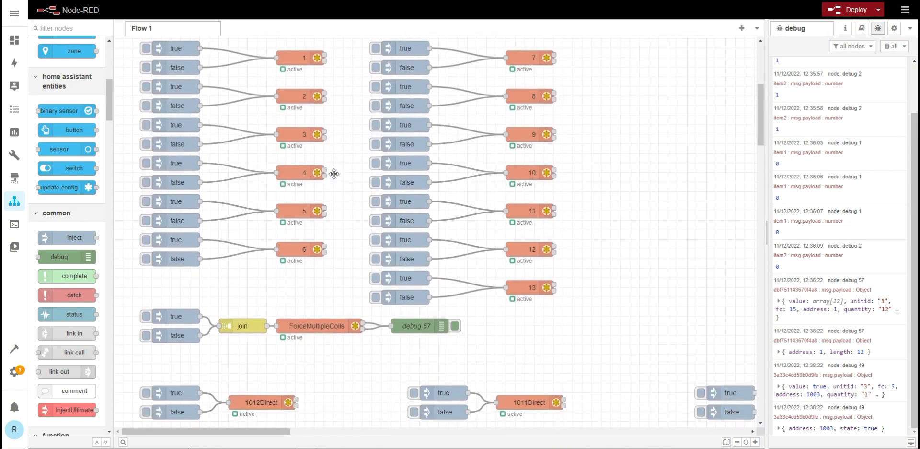
scroll(283, 144, "up", 4)
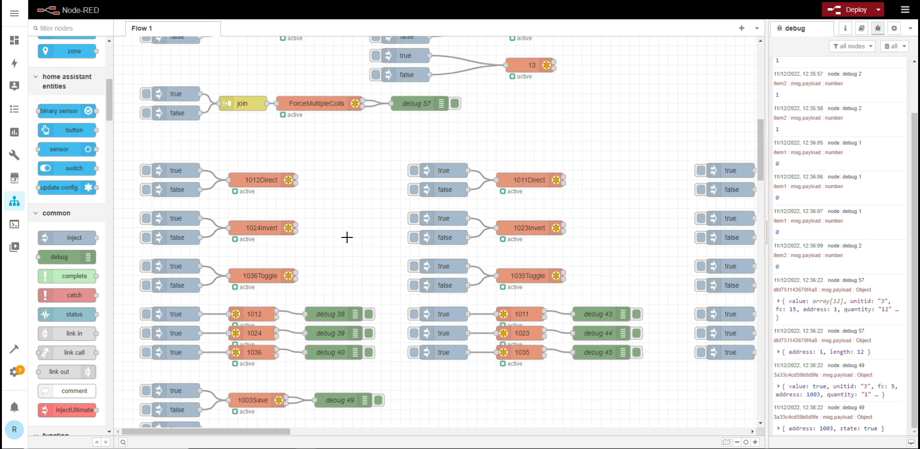
scroll(347, 237, "up", 1)
scroll(347, 237, "up", 10)
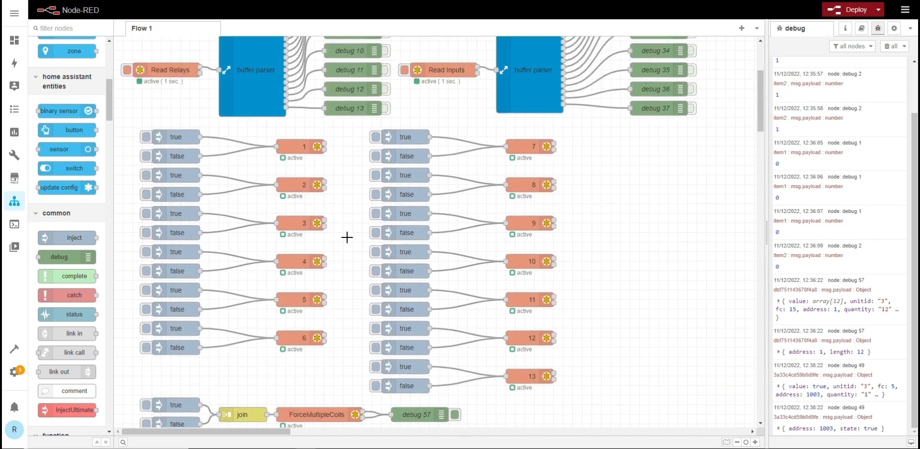
Step: Clear all debug messages and read relays 8, 7 and 9 by briefly activating debug 8, debug 7 and debug 9
scroll(347, 237, "up", 4)
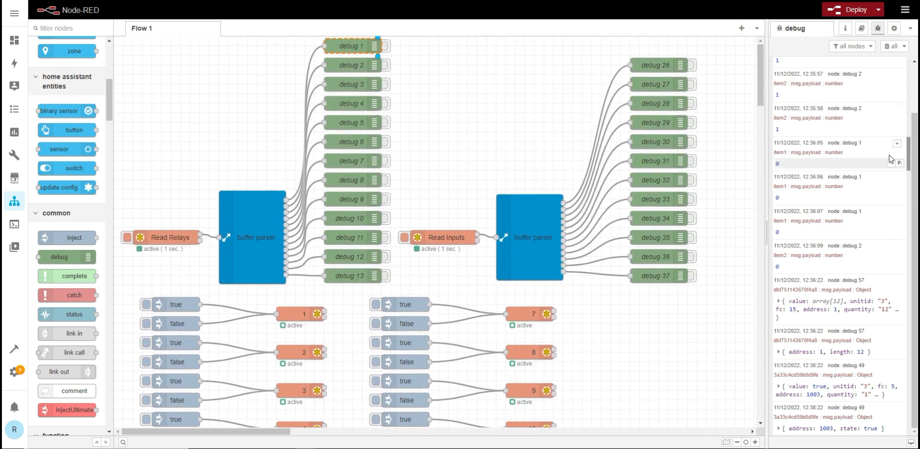
left_click(892, 46)
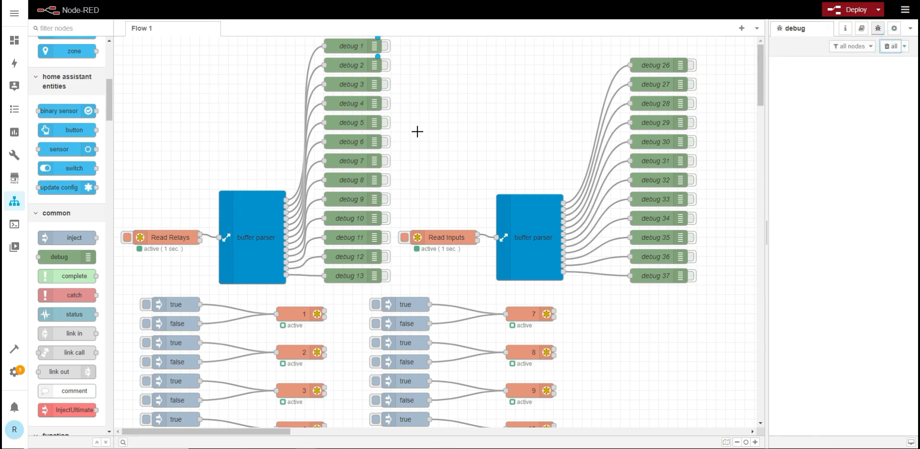
left_click(386, 182)
left_click(386, 179)
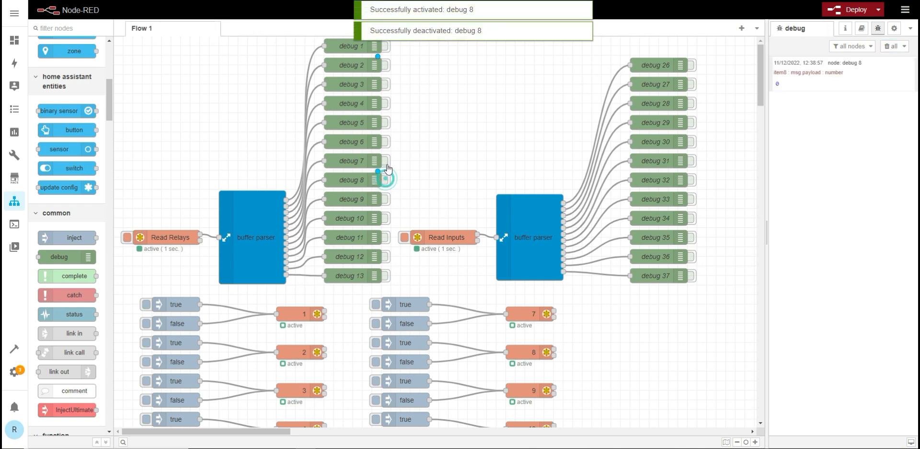
left_click(386, 161)
left_click(386, 161)
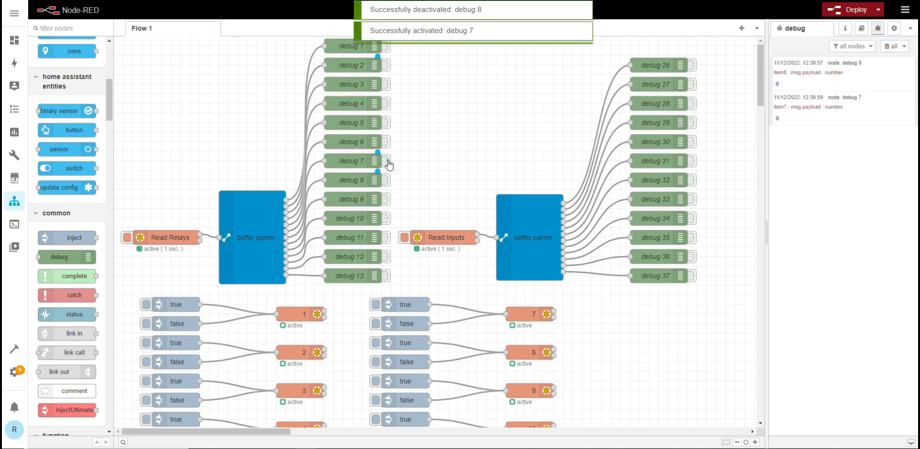
left_click(386, 200)
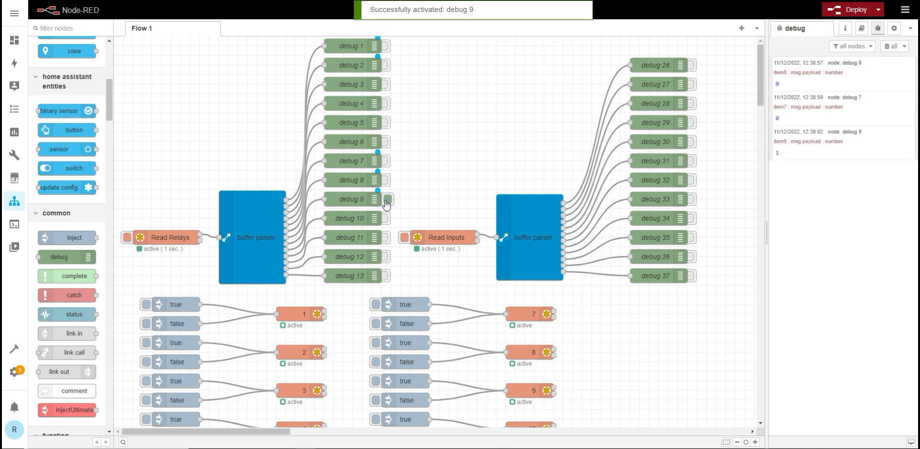
left_click(386, 200)
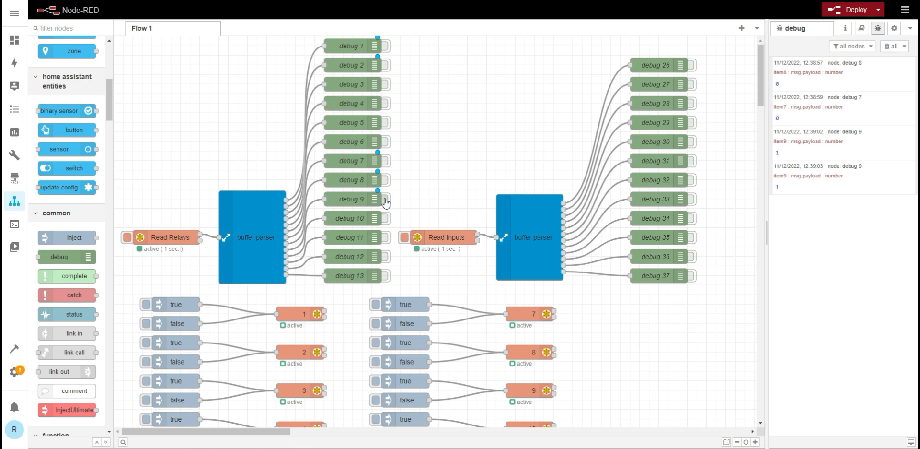
Step: Switch to the Extension_xS11-Coils-group-1 workbook in Excel and look up the coil addresses for DirectSwitch enable, polarity inversion and toggle mode
scroll(305, 201, "down", 3)
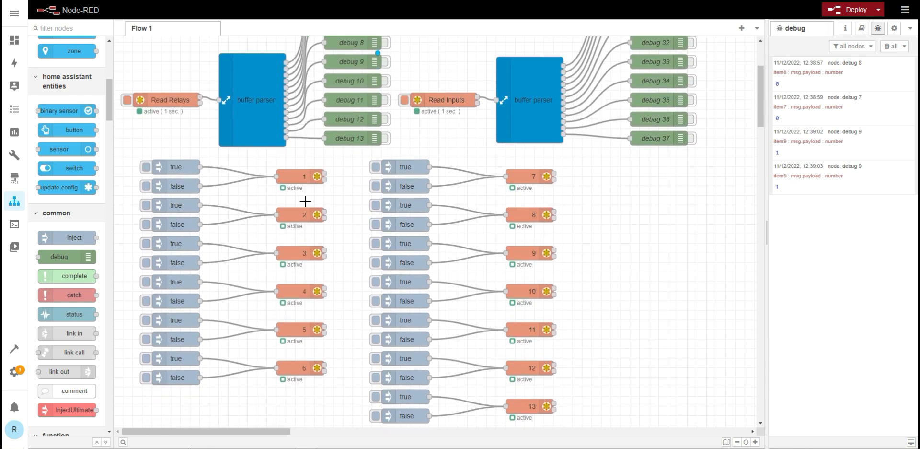
scroll(305, 201, "down", 8)
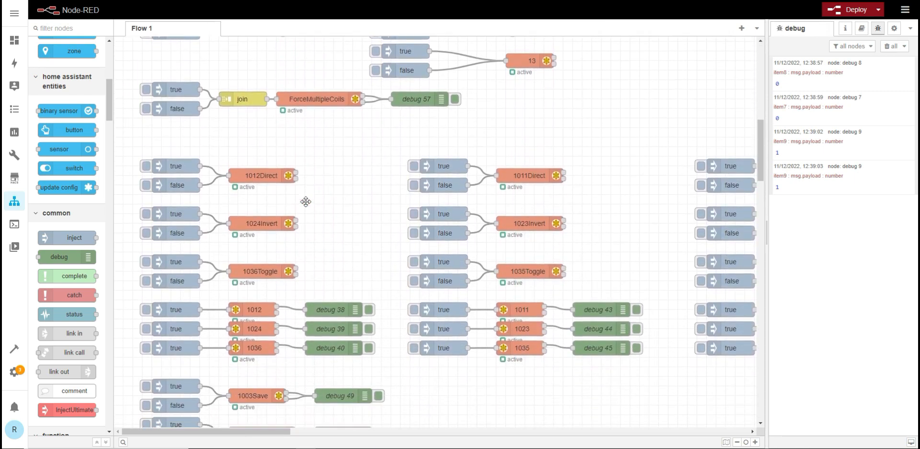
scroll(305, 201, "down", 2)
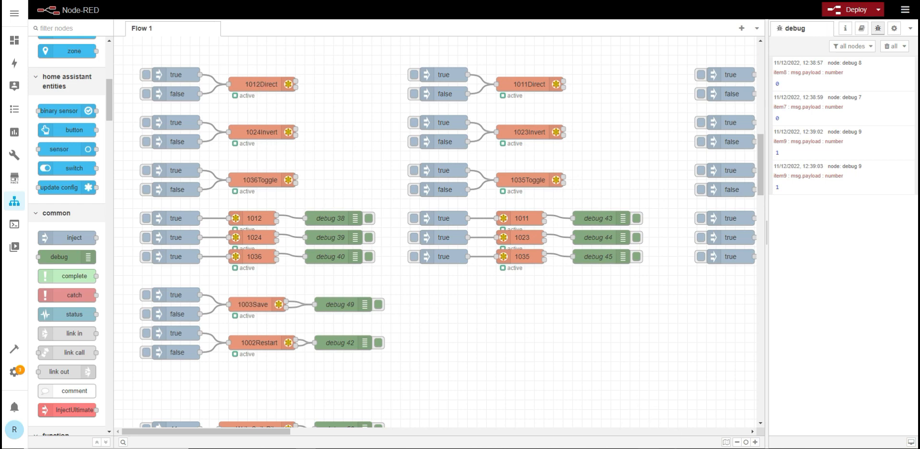
mouse_move(640, 447)
left_click(695, 407)
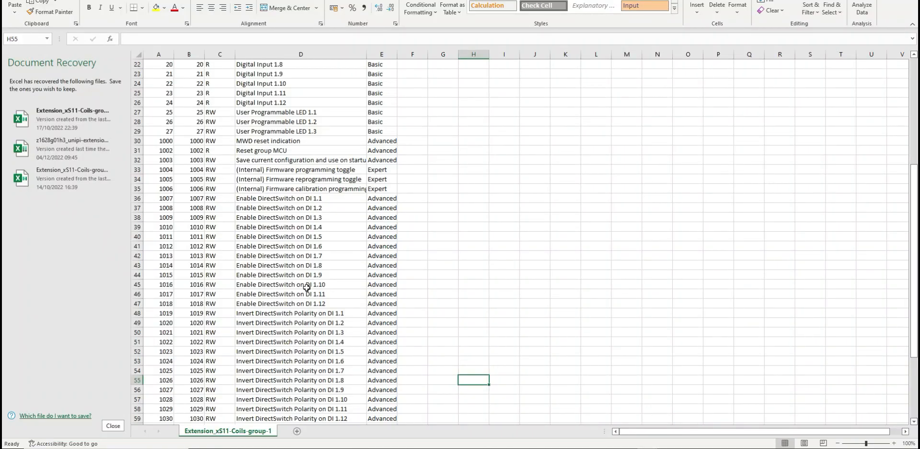
scroll(307, 287, "down", 3)
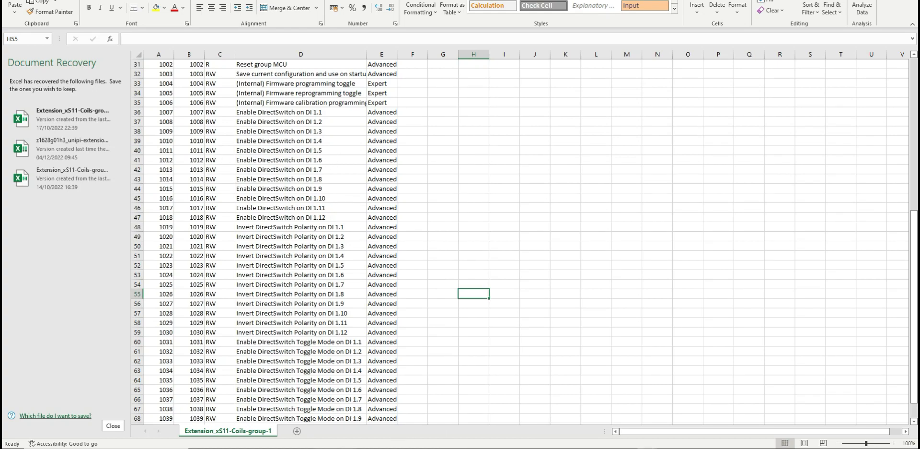
Step: Switch back to Node-RED and inject true into the 1011Direct, 1023Invert and 1035Toggle write nodes
left_click(308, 431)
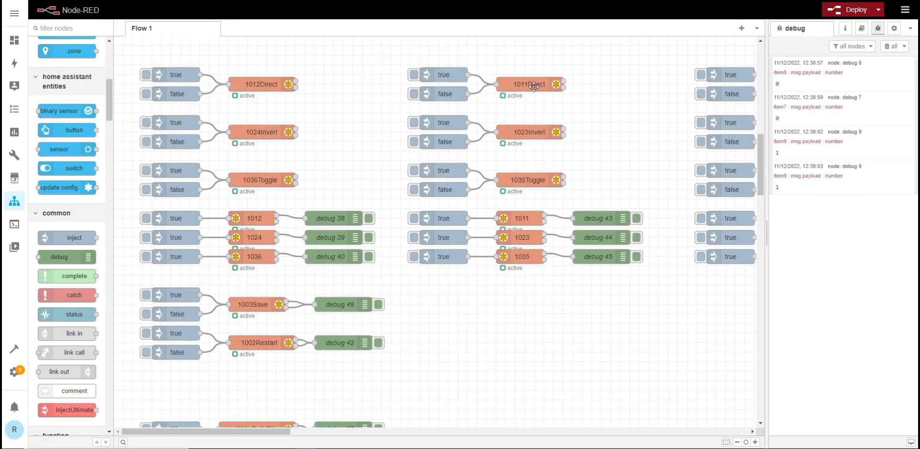
left_click(413, 77)
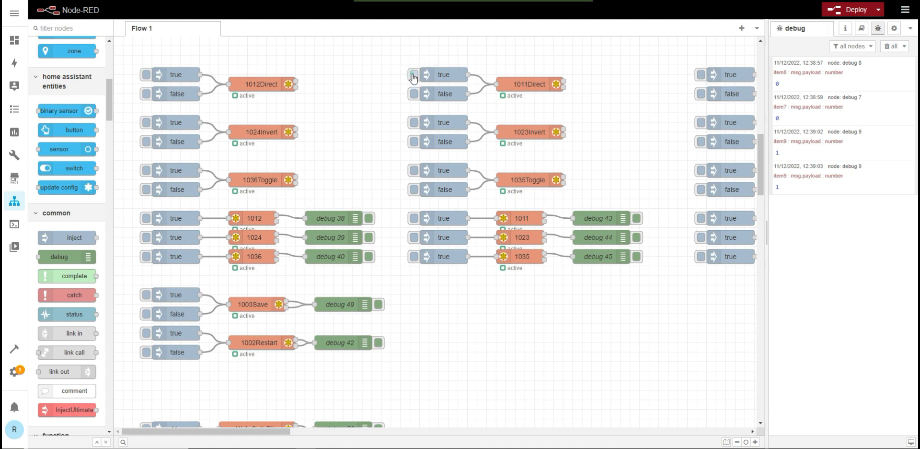
left_click(413, 122)
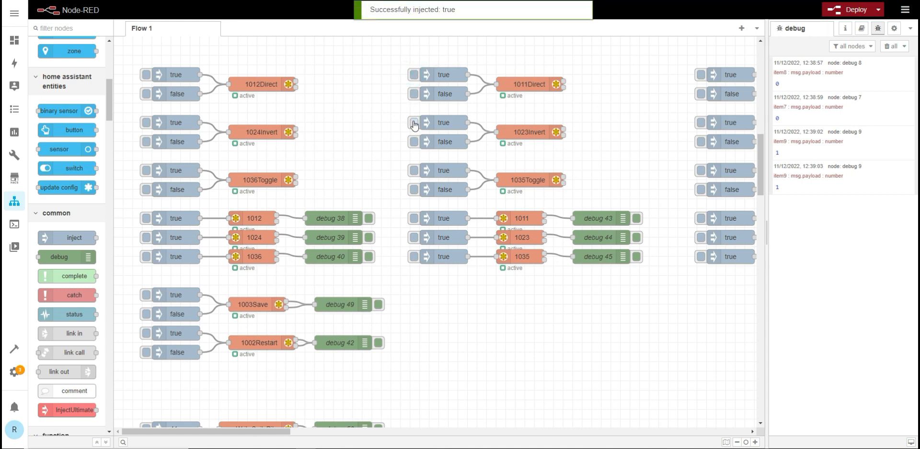
left_click(413, 170)
Step: Read relay 8 by briefly activating debug 8 on the Read Relays buffer parser
scroll(382, 174, "up", 10)
scroll(382, 174, "up", 4)
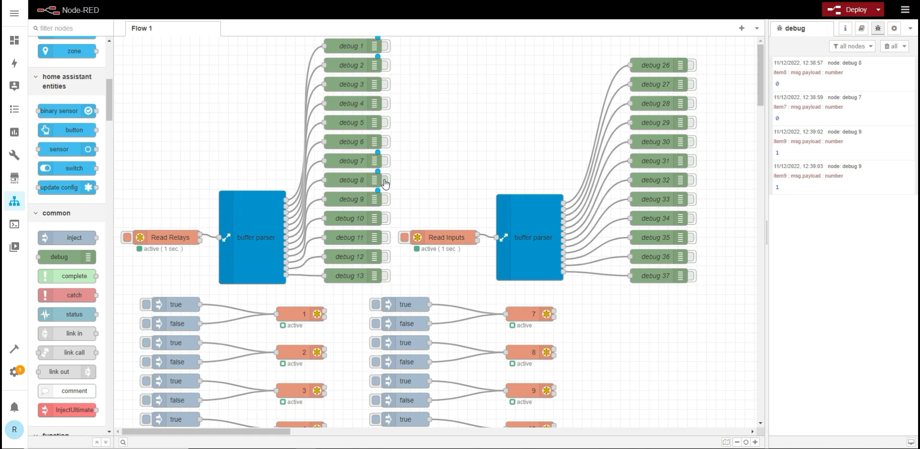
left_click(384, 180)
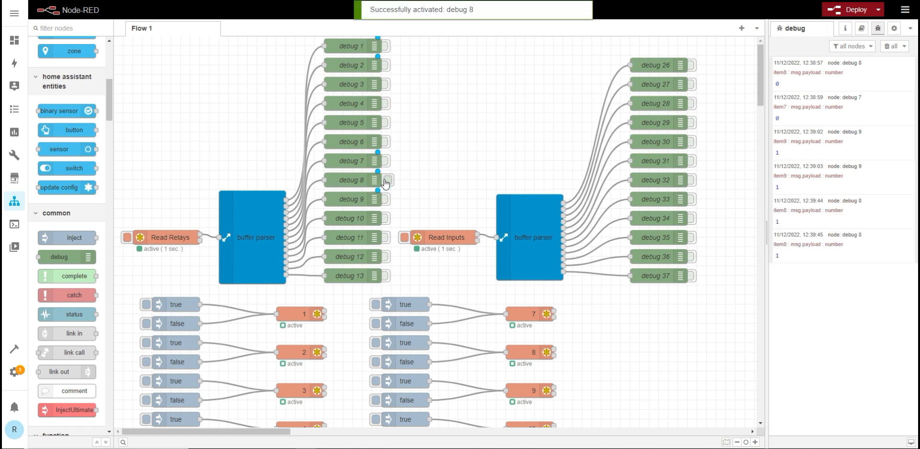
left_click(385, 180)
Step: Review the DirectSwitch, 1003Save and 1002Restart nodes and the WriteCoilsBits, ReadCoilsBits and ReadInputsBits nodes in the flow
scroll(415, 228, "down", 12)
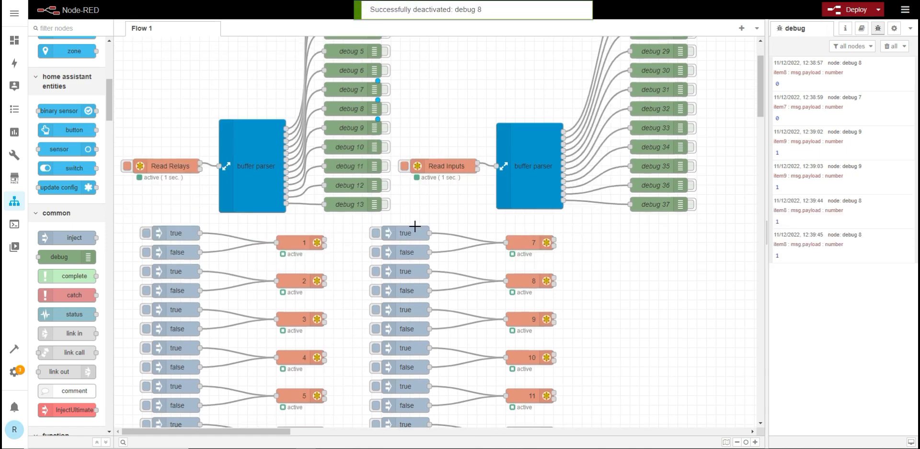
scroll(415, 227, "down", 8)
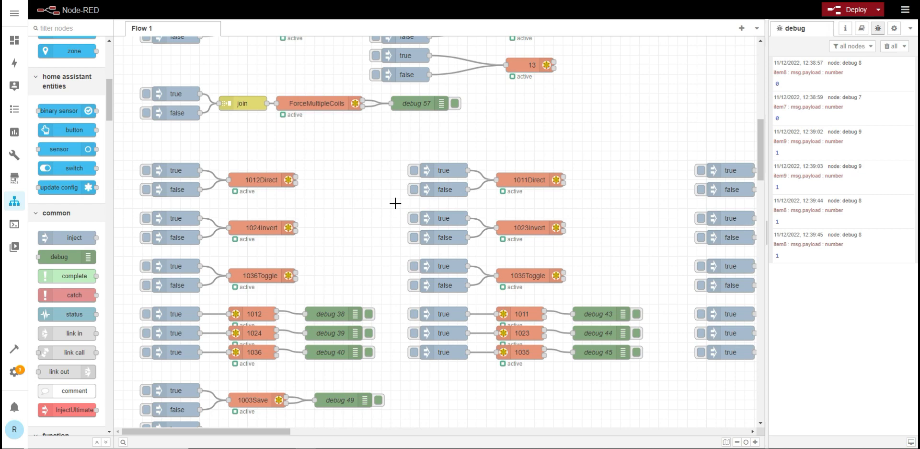
scroll(396, 203, "down", 5)
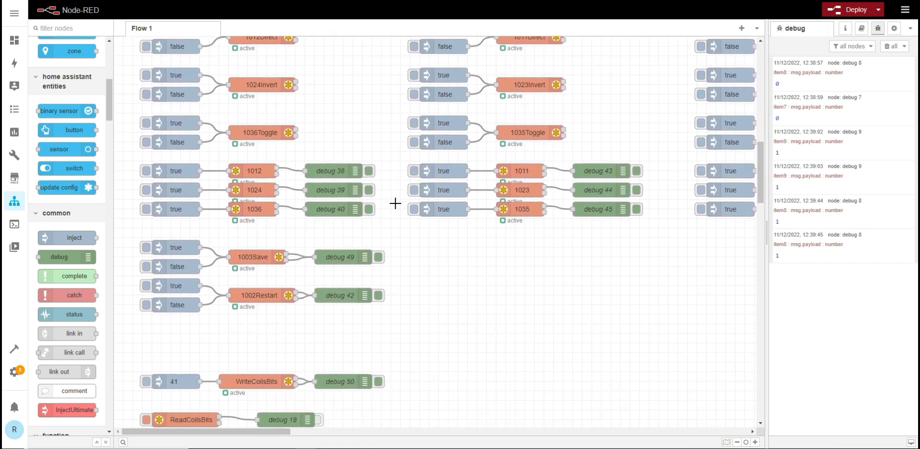
scroll(395, 203, "up", 2)
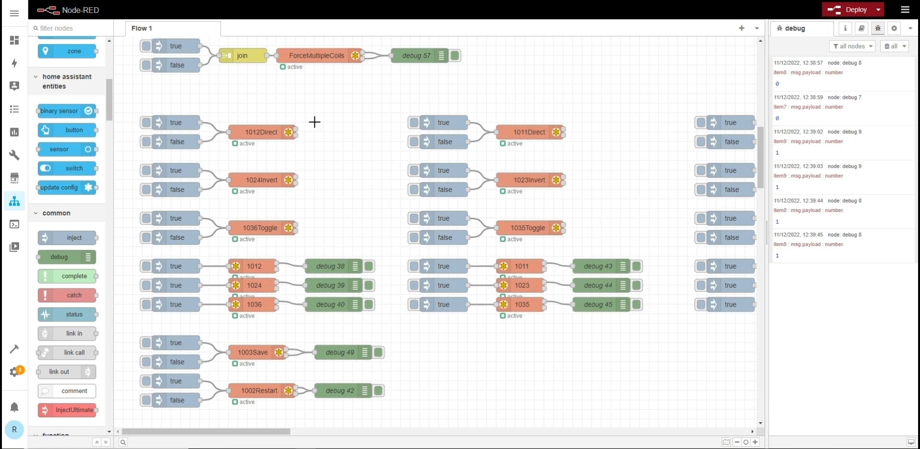
scroll(339, 219, "down", 3)
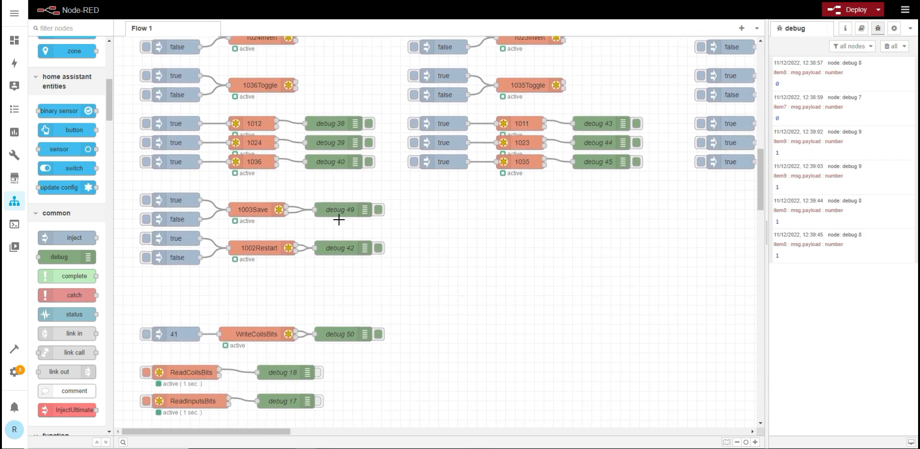
scroll(339, 219, "up", 4)
scroll(339, 219, "down", 4)
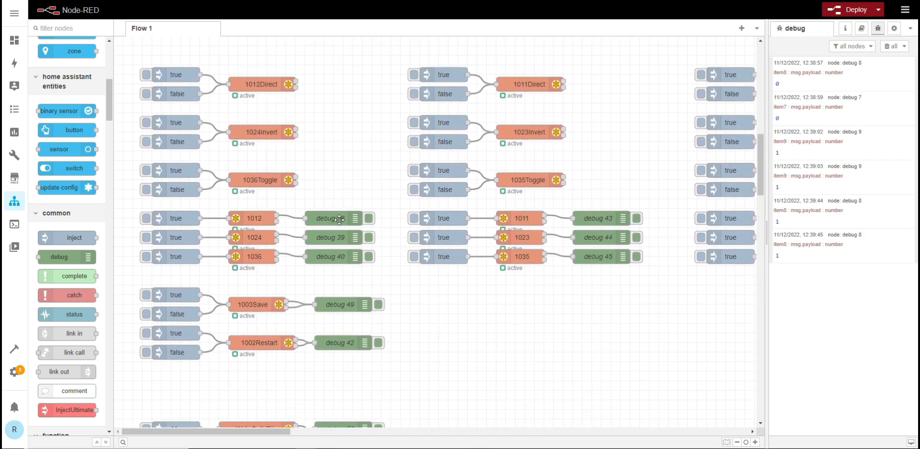
scroll(339, 219, "up", 2)
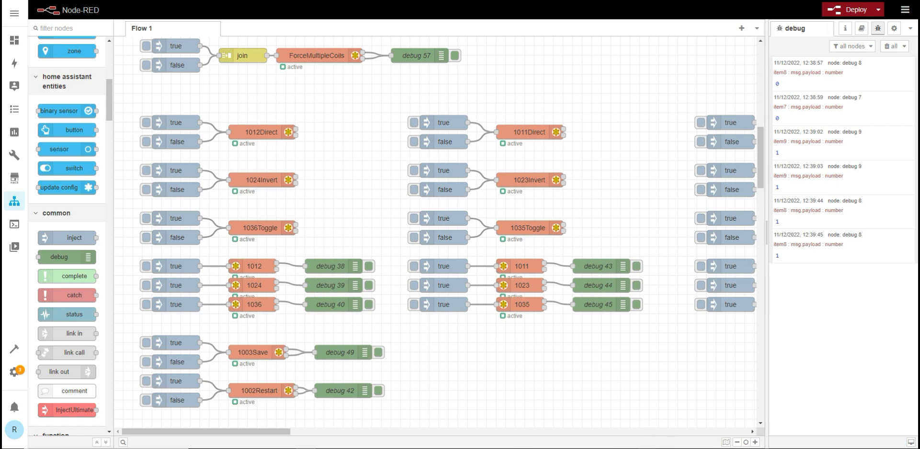
Step: Switch to the Extension xS11 register workbook in Excel and examine the Digital Inputs and Relay Outputs bit registers in Registers - group 1
mouse_move(647, 448)
left_click(614, 415)
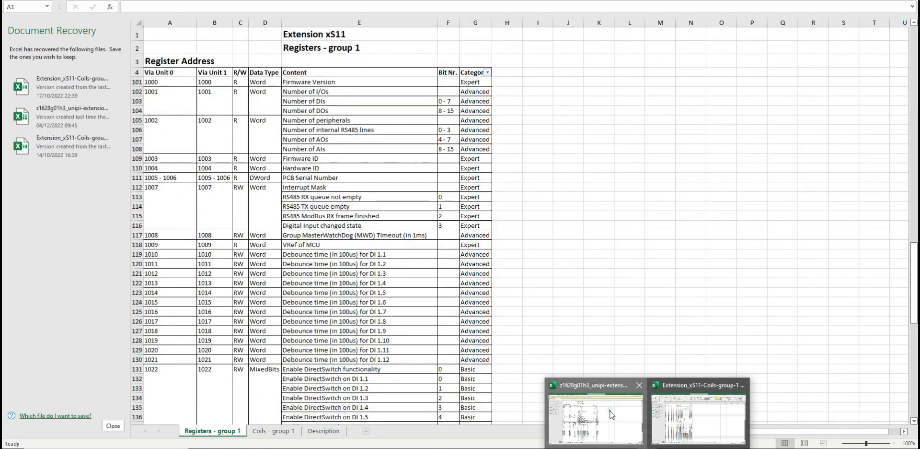
scroll(551, 168, "up", 20)
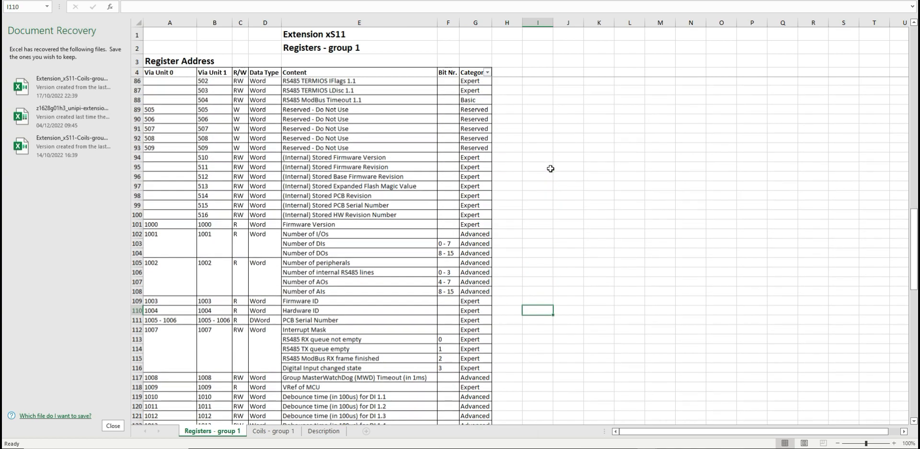
scroll(550, 168, "up", 5)
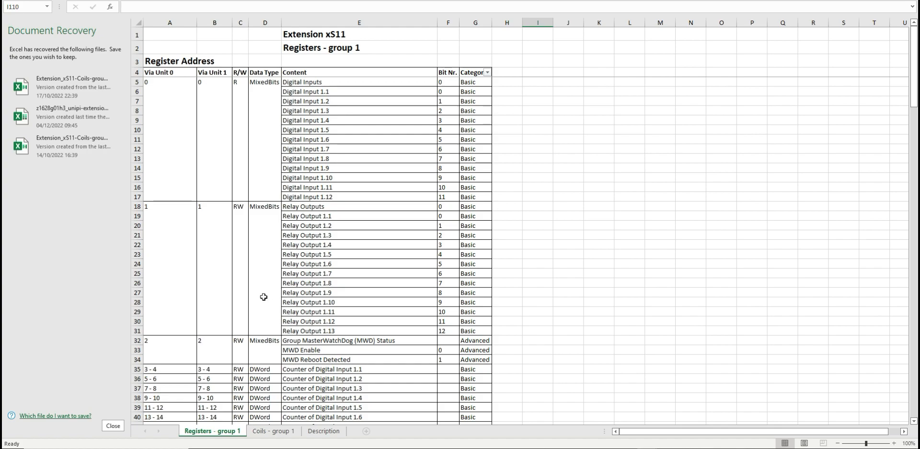
scroll(263, 295, "down", 5)
scroll(263, 296, "up", 5)
scroll(330, 246, "down", 2)
scroll(329, 246, "up", 2)
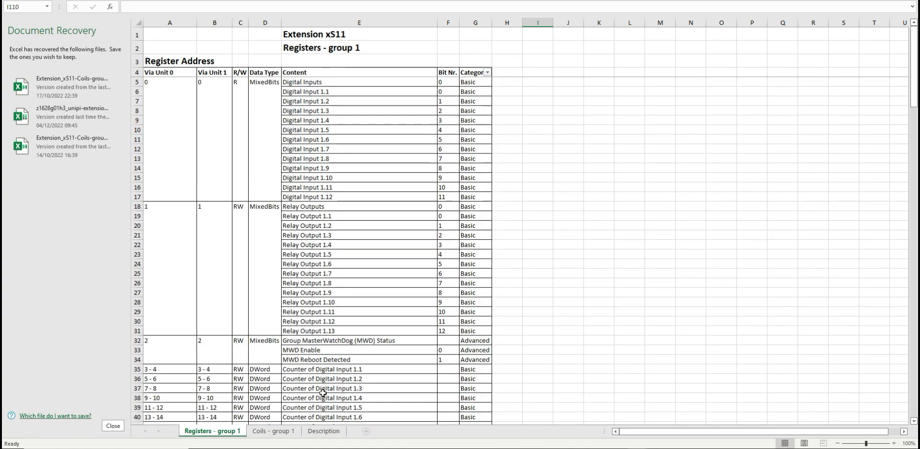
Step: Switch to CPT Tools and inspect the properties of the ModbusD discrete point and the ModbusC and Modbus1 coil points
left_click(305, 448)
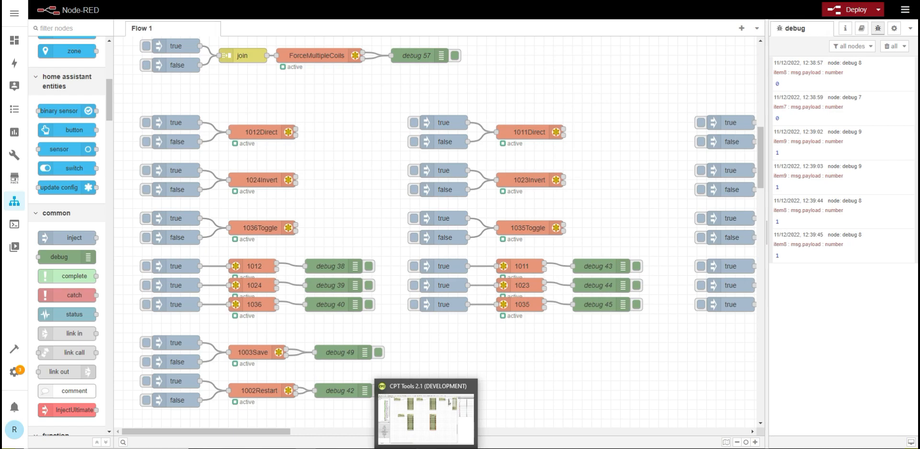
left_click(426, 448)
scroll(426, 261, "up", 15)
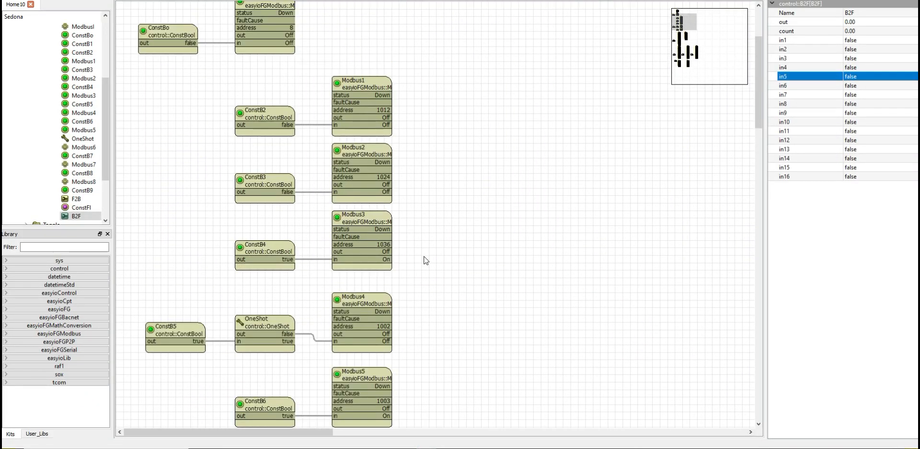
scroll(426, 260, "up", 2)
scroll(427, 260, "down", 1)
scroll(426, 260, "up", 1)
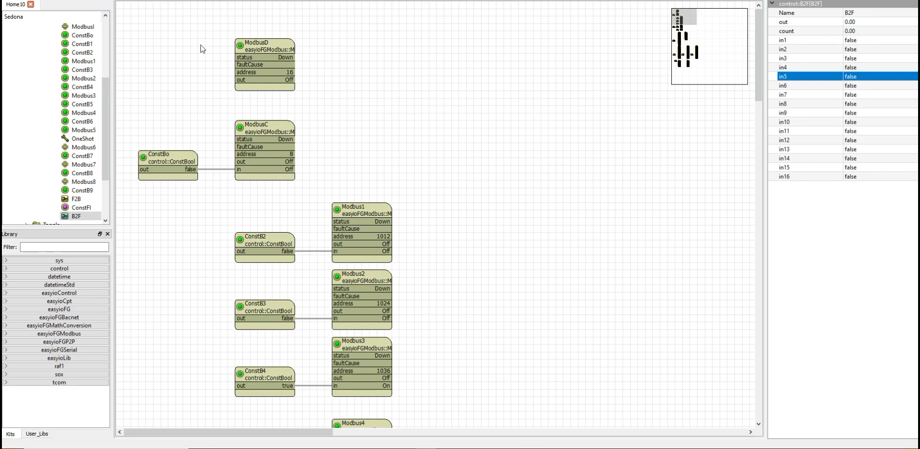
left_click(267, 47)
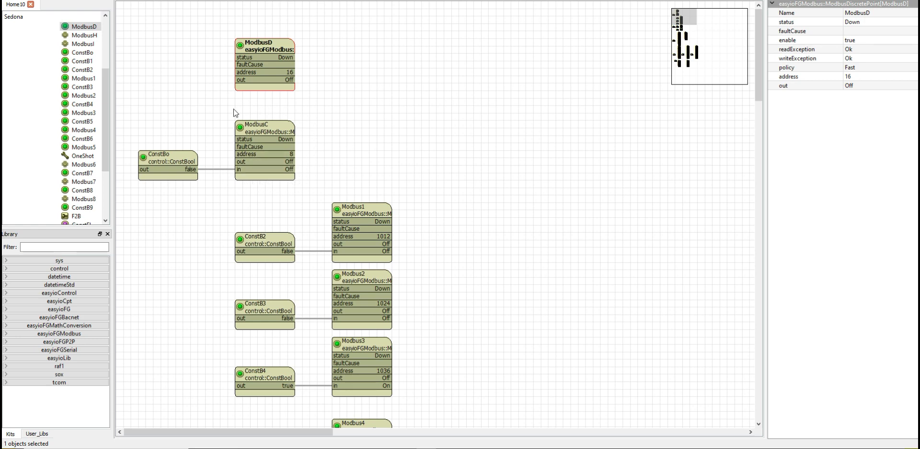
left_click(274, 129)
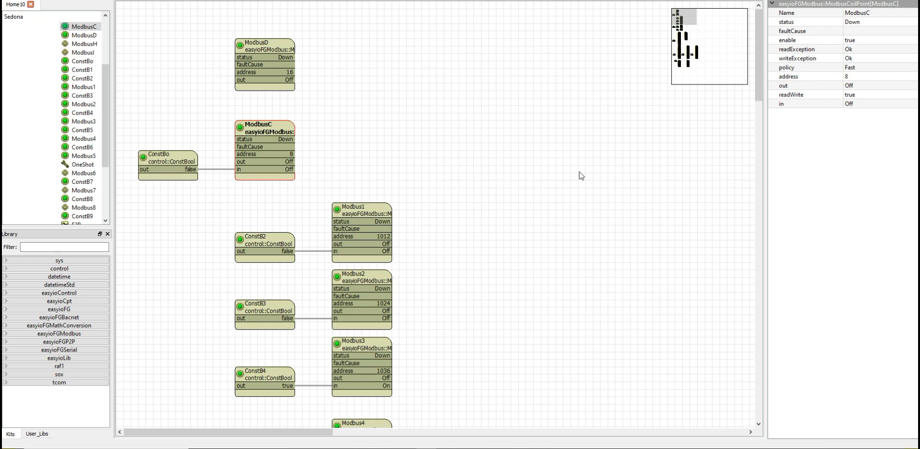
scroll(448, 172, "down", 3)
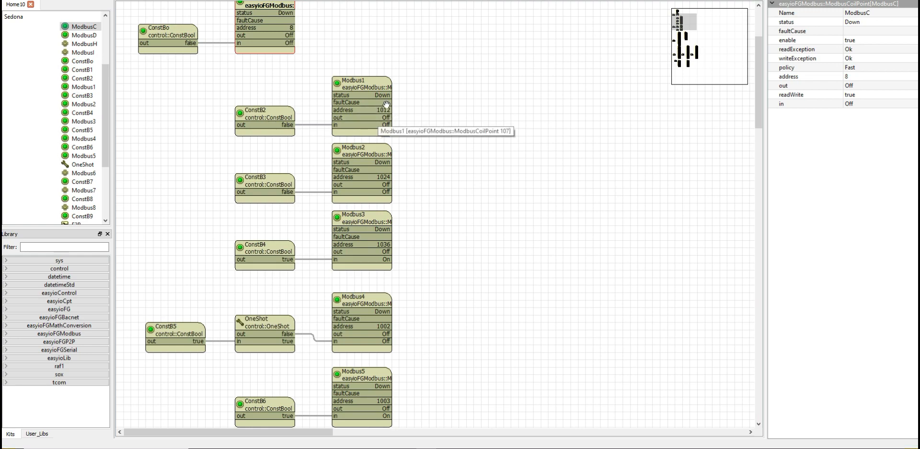
left_click(372, 83)
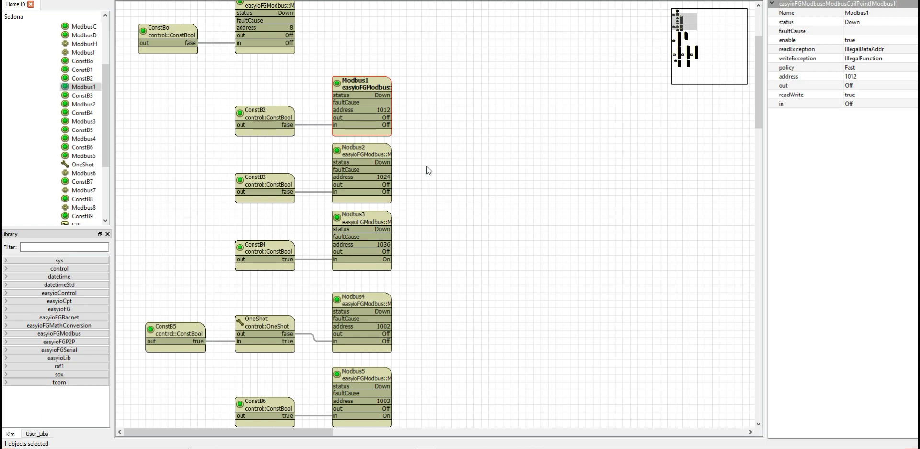
Step: Inspect the bit properties of the ModbusH holding and ModbusI input blocks, checking them against the register workbook
scroll(429, 171, "down", 10)
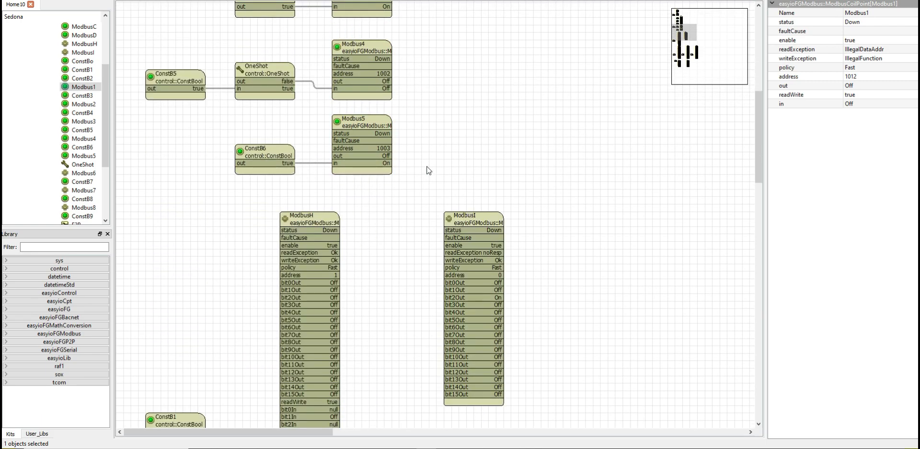
scroll(429, 170, "down", 2)
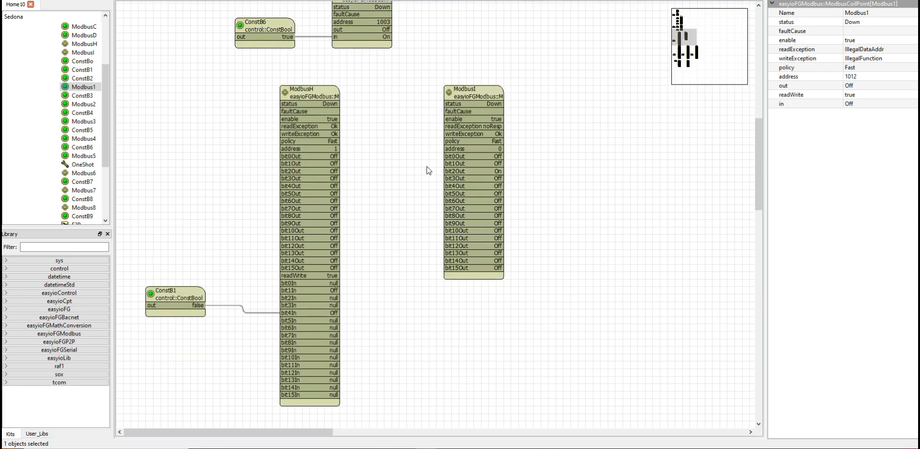
scroll(429, 170, "down", 2)
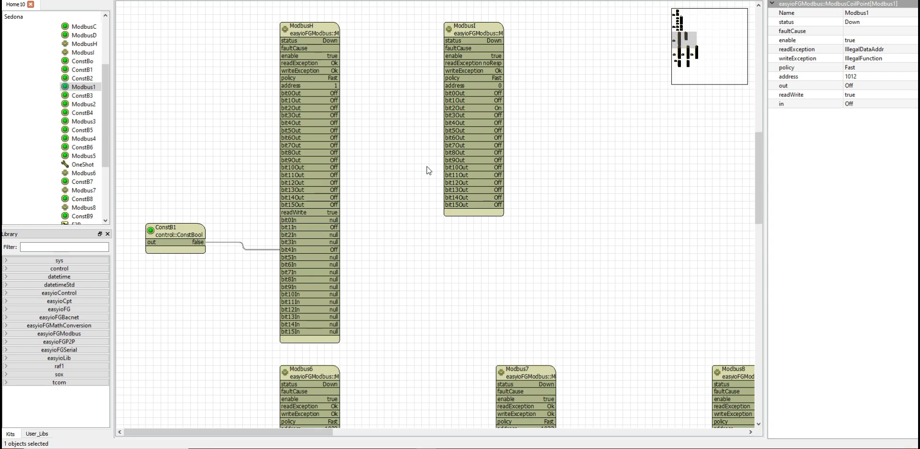
left_click(306, 34)
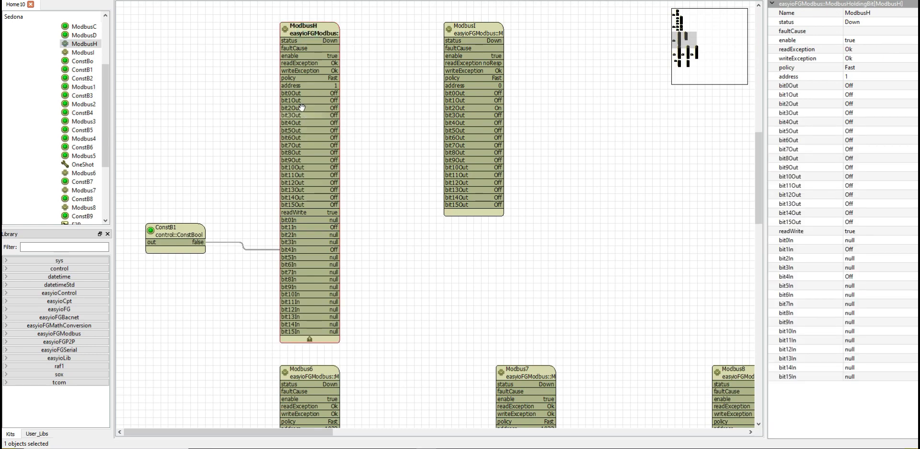
key("ctrl+s")
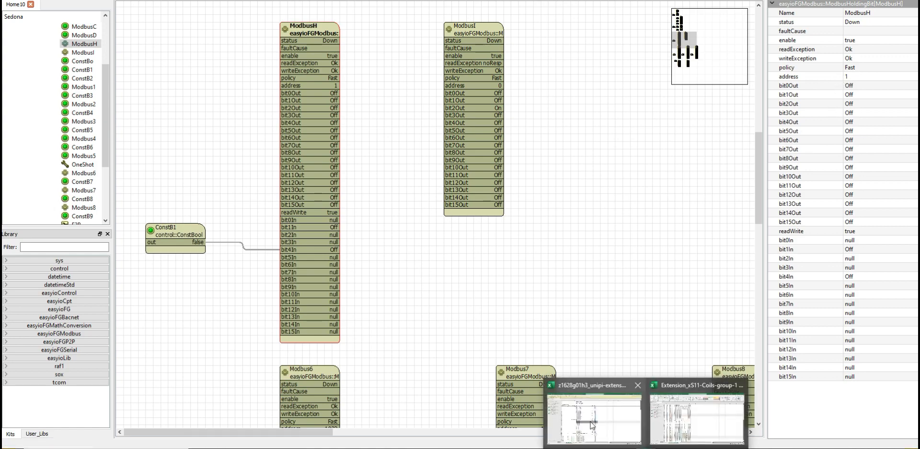
left_click(592, 421)
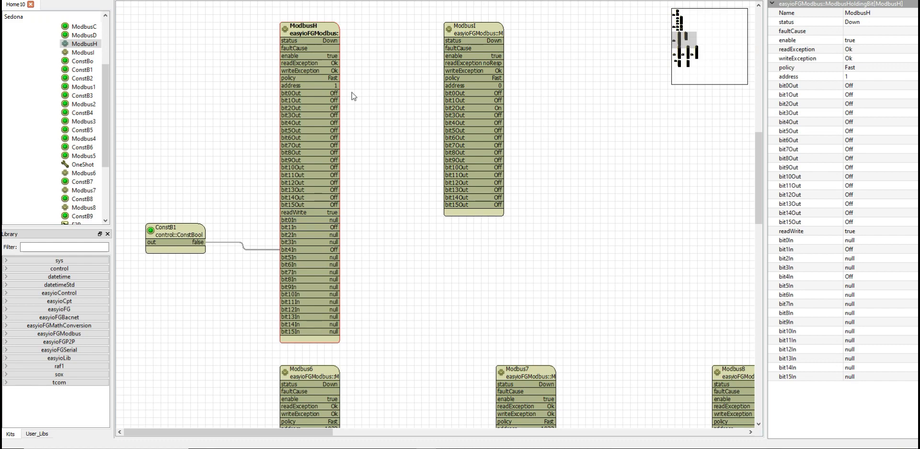
left_click(464, 28)
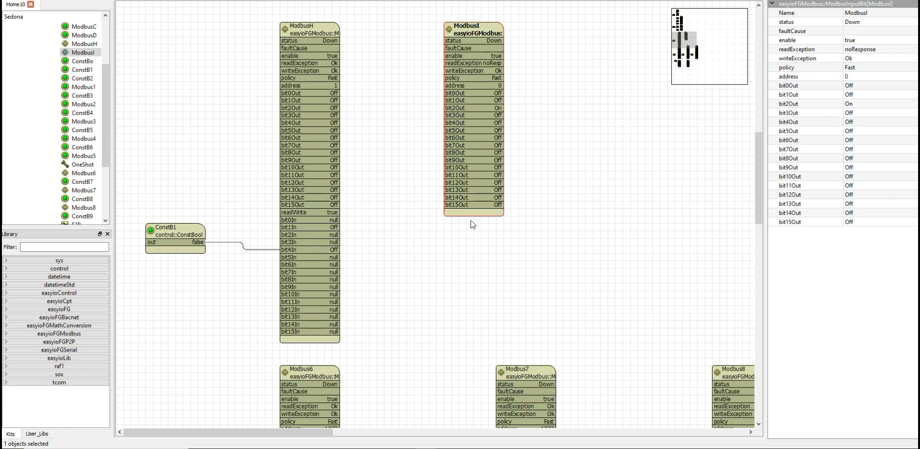
Step: Save the Sedona application and review the Modbus6, Modbus7 and Modbus8 blocks and the F2B and B2F converter blocks
left_click(367, 175)
key("ctrl+s")
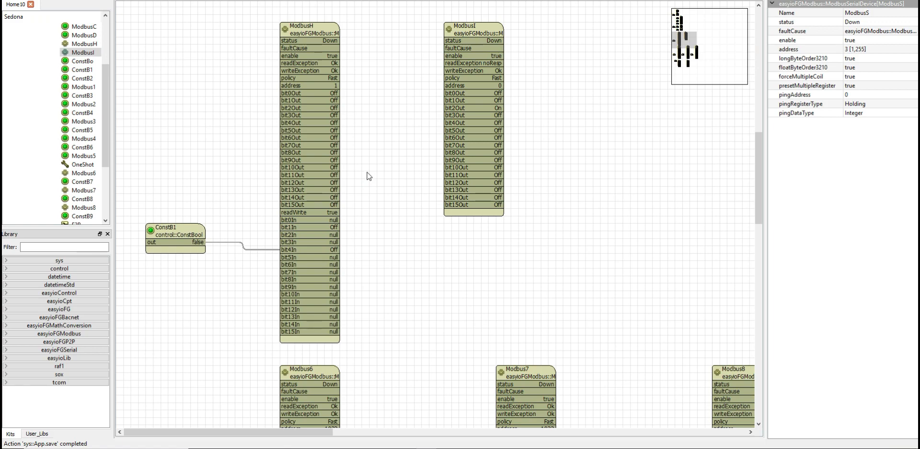
scroll(369, 176, "down", 10)
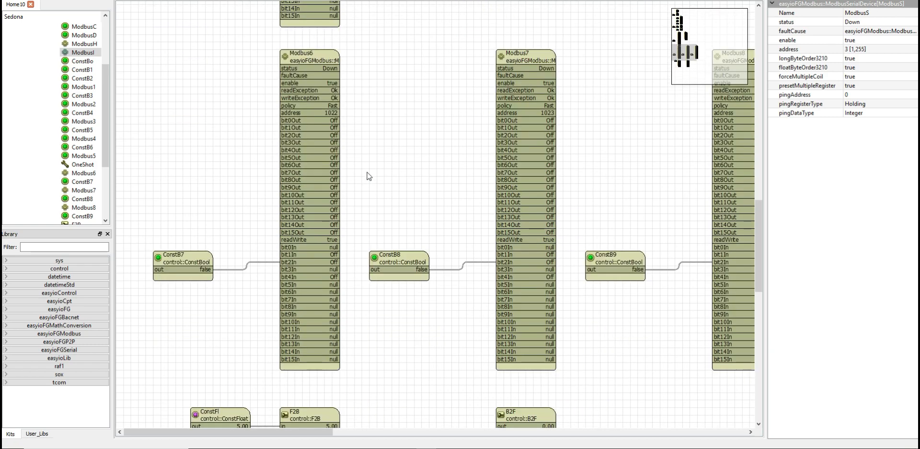
scroll(369, 176, "down", 8)
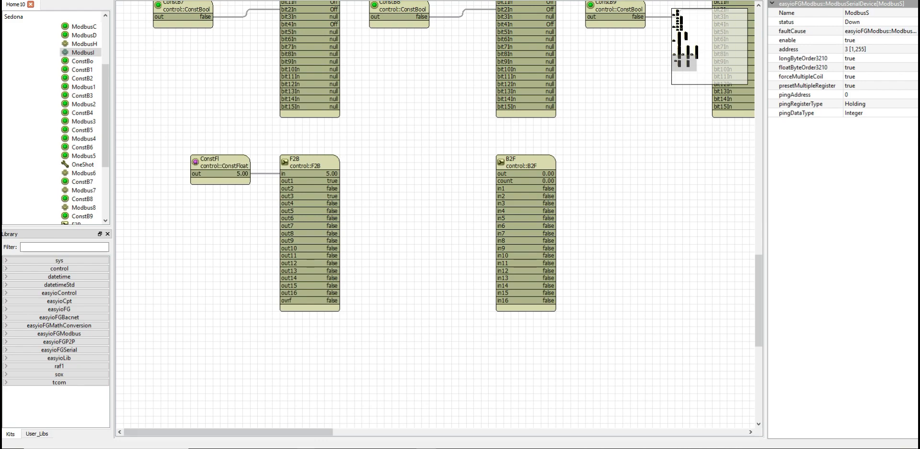
Step: Switch to Node-RED and inspect the WriteCoilsBits node's settings and the available Modbus function codes
left_click(306, 448)
scroll(400, 246, "down", 2)
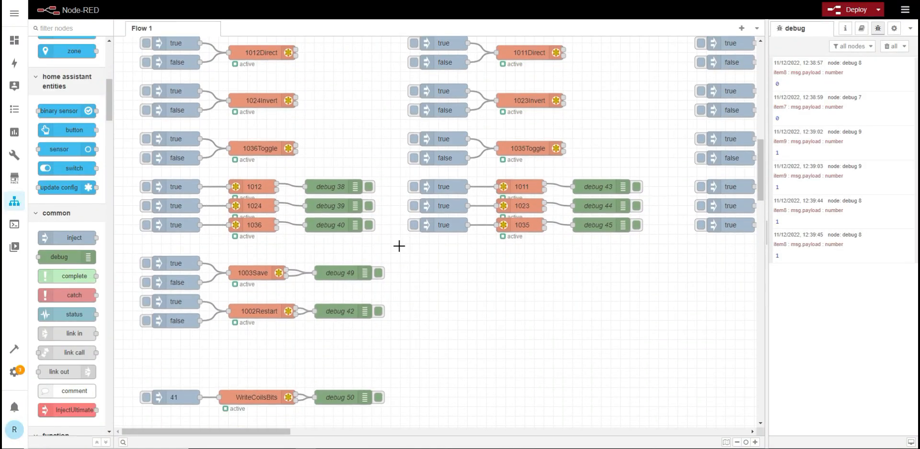
scroll(400, 246, "down", 6)
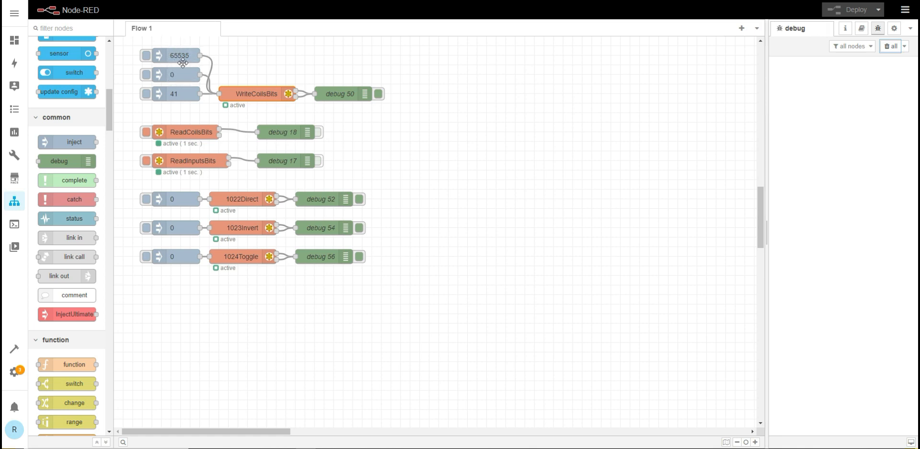
double_click(242, 94)
double_click(242, 95)
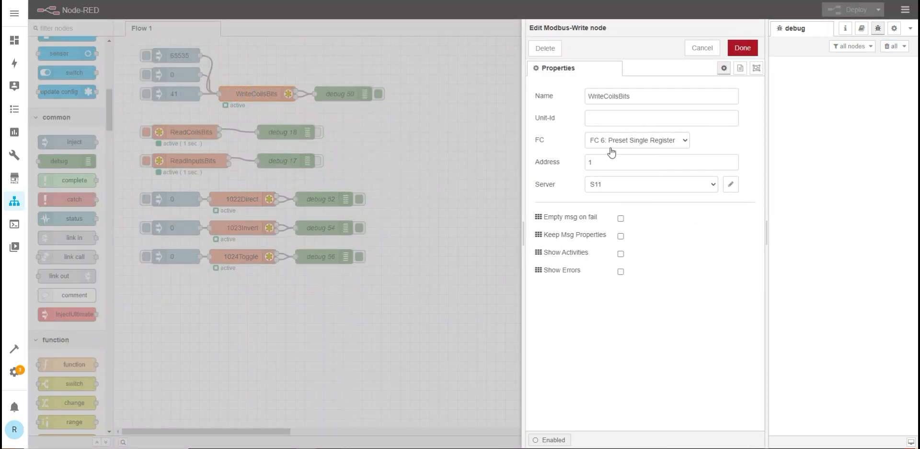
left_click(681, 142)
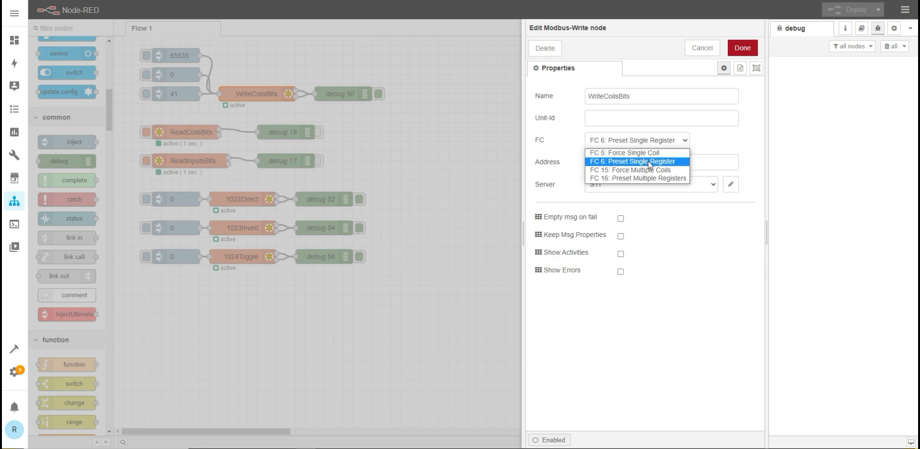
left_click(707, 142)
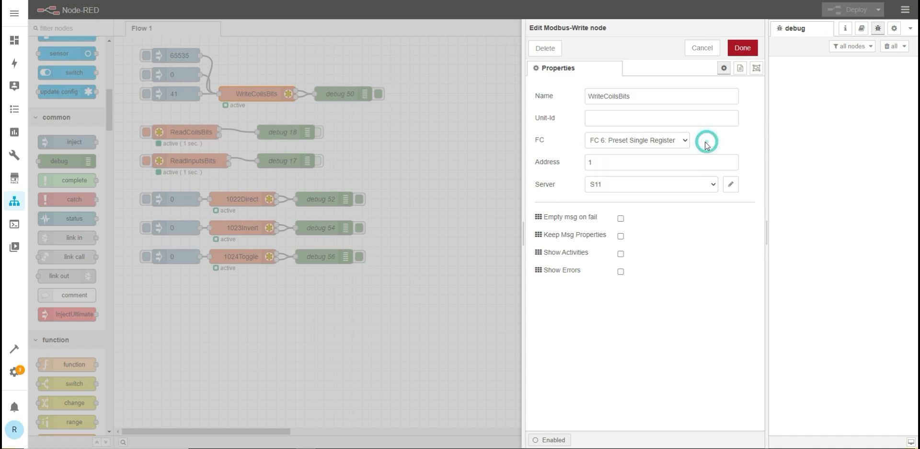
left_click(738, 50)
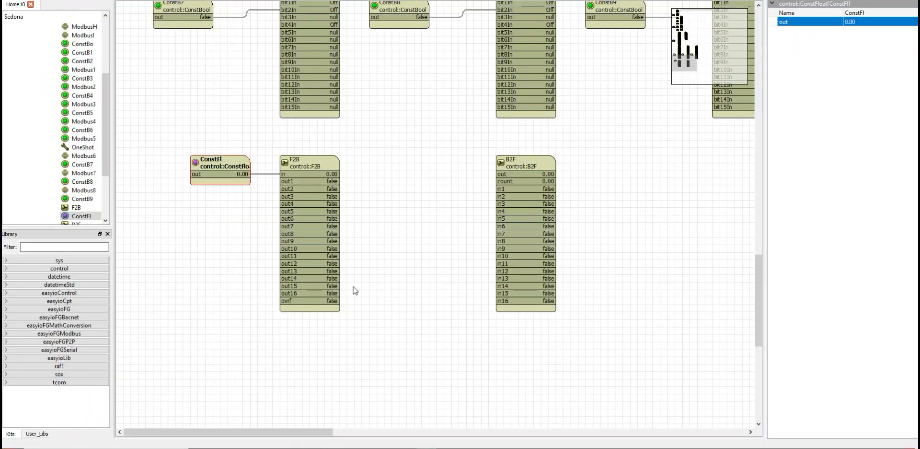
Step: In CPT Tools, set the ConstFl output feeding the F2B converter to 65535
left_click(235, 160)
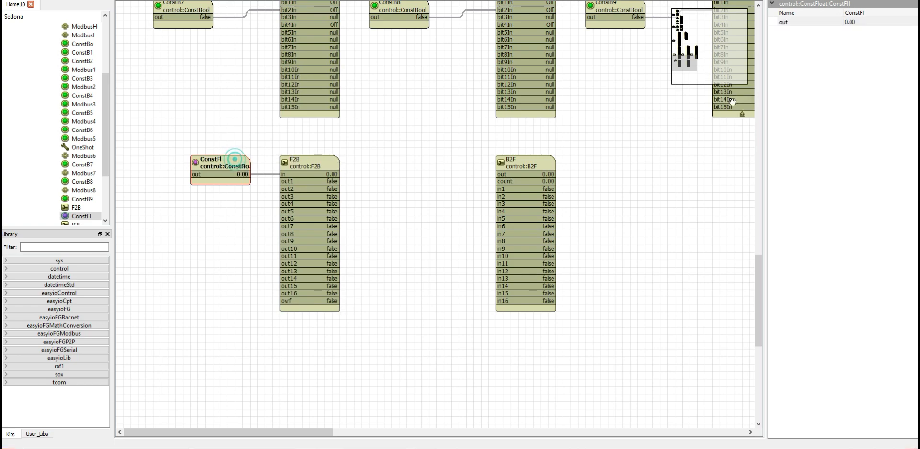
double_click(872, 22)
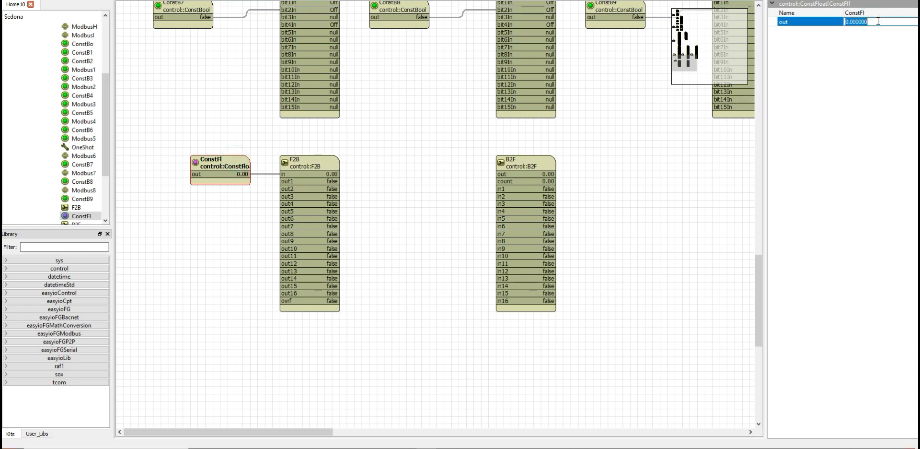
type("65,")
type("55")
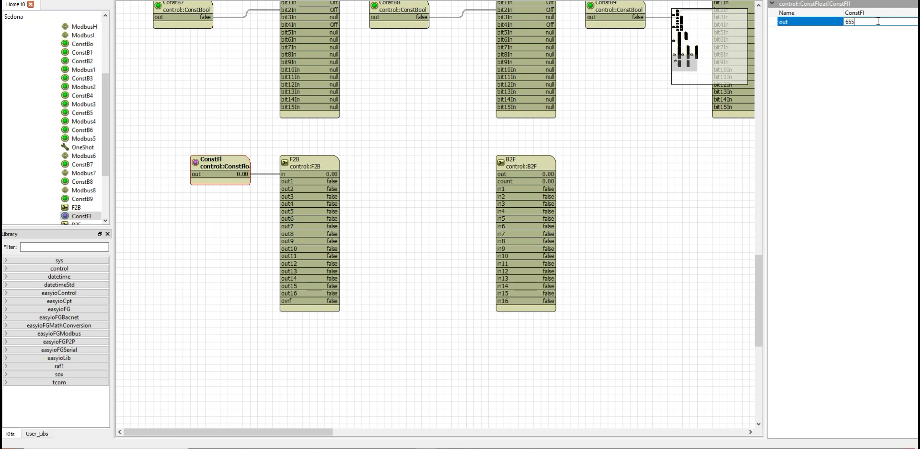
type("35")
key("Return")
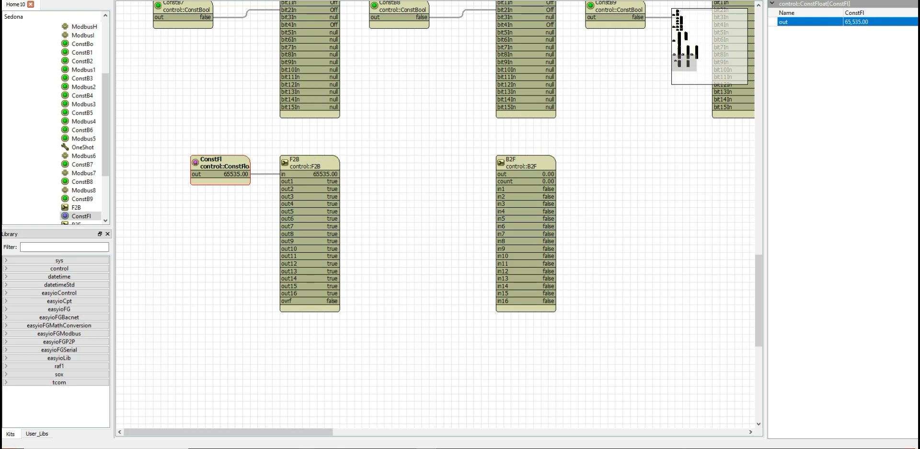
Step: Switch to Node-RED, send 65535 through WriteCoilsBits and read the coils back by briefly enabling debug 18
left_click(426, 447)
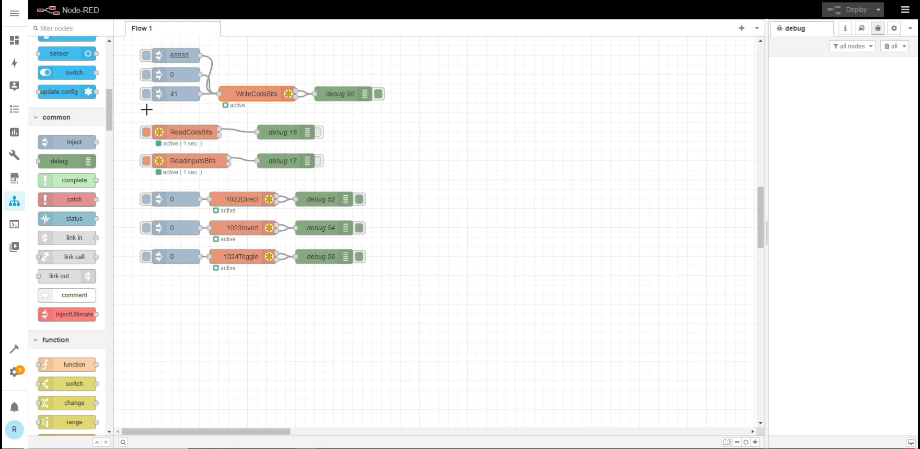
left_click(147, 56)
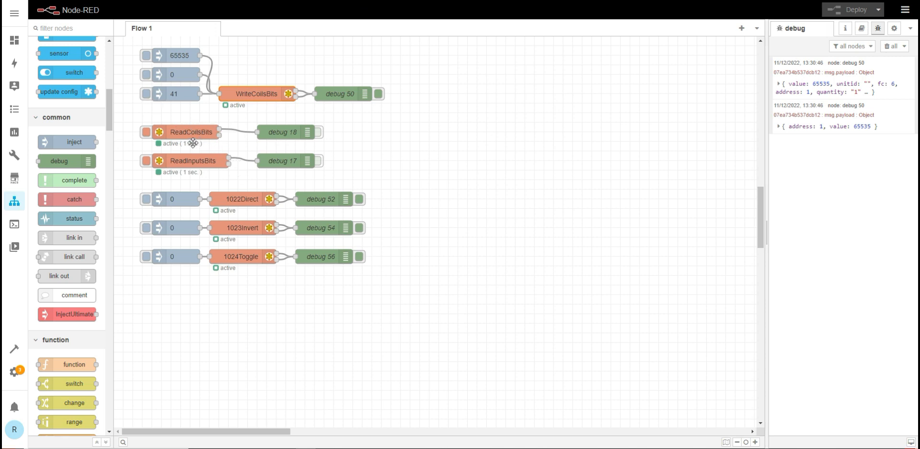
left_click(319, 134)
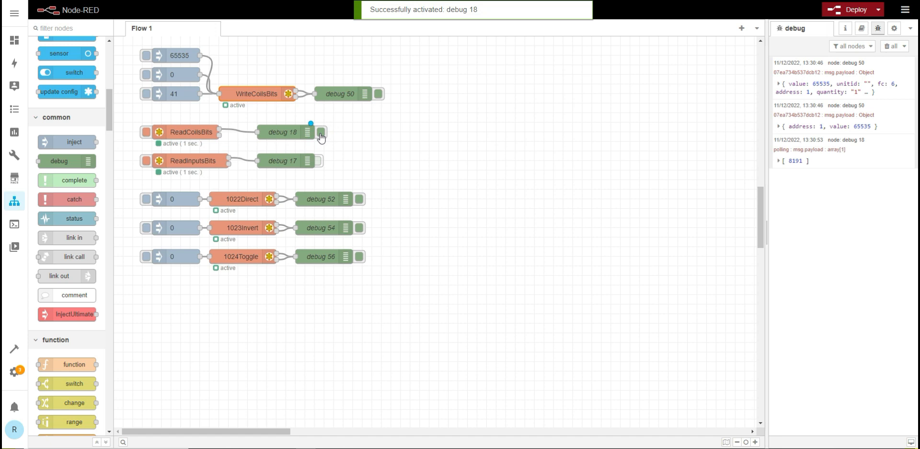
left_click(320, 135)
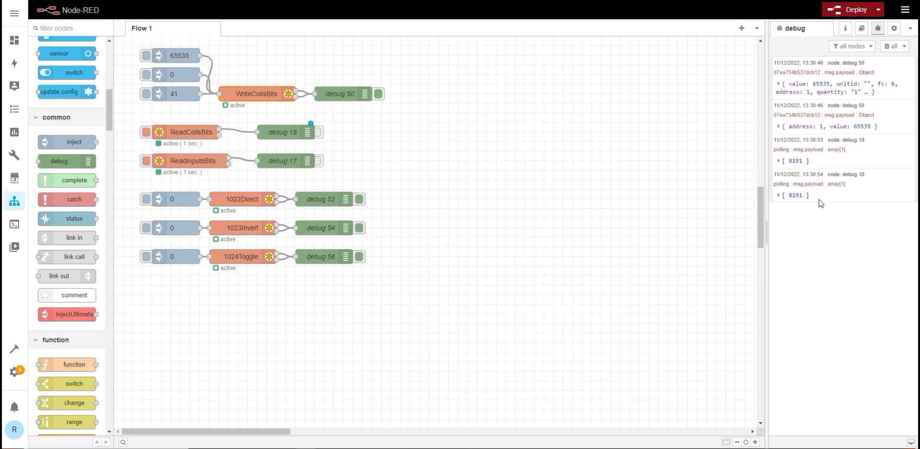
mouse_move(791, 199)
Step: Switch to CPT Tools and set the ConstFl output to 8191 to decode the coil reading into bits
mouse_move(426, 448)
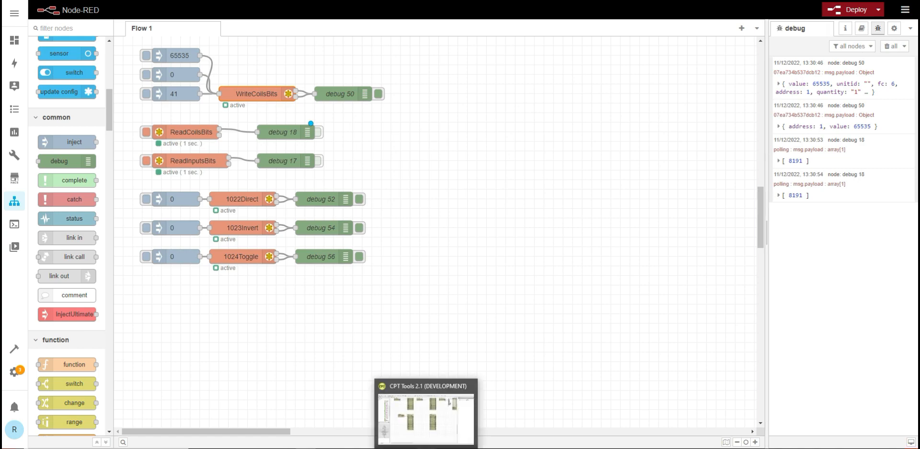
left_click(426, 448)
left_click(222, 165)
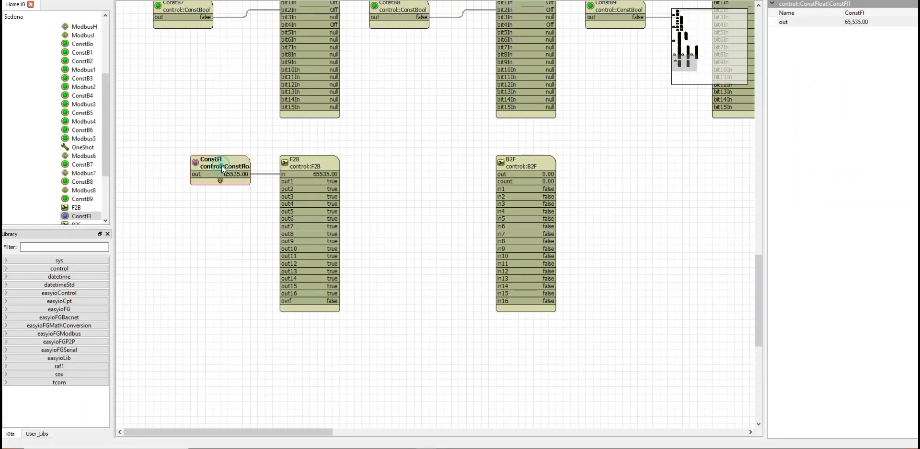
left_click(884, 21)
left_click(882, 20)
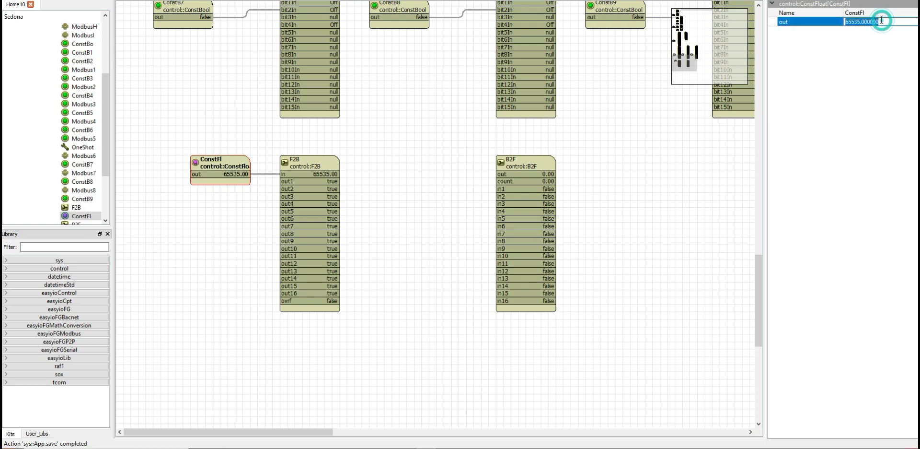
type("8191")
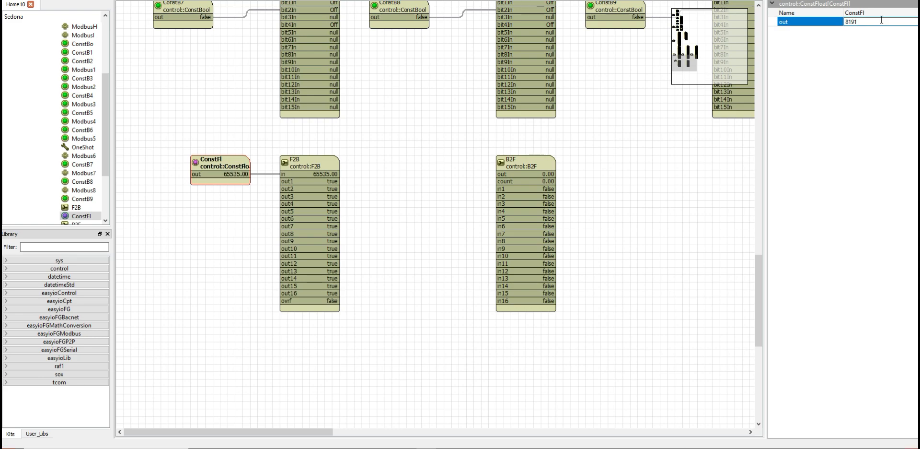
left_click(845, 107)
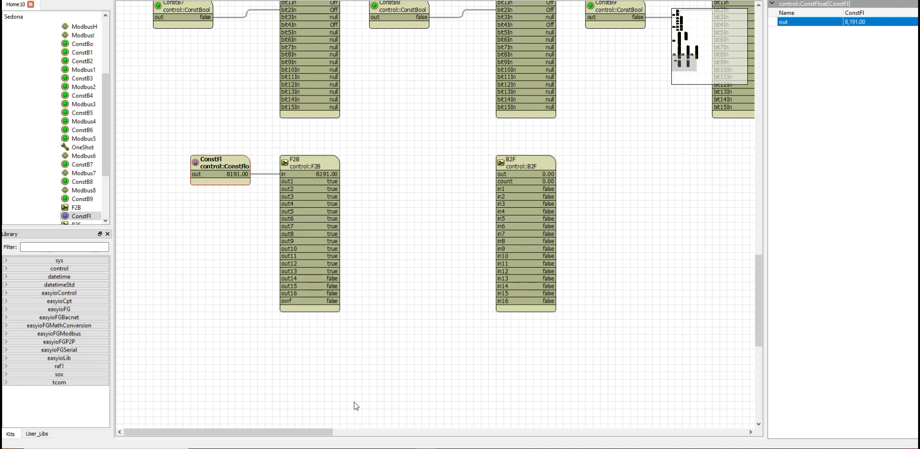
Step: Switch to Node-RED and inspect the ReadCoilsBits node's settings and its read function code options
mouse_move(307, 447)
left_click(320, 430)
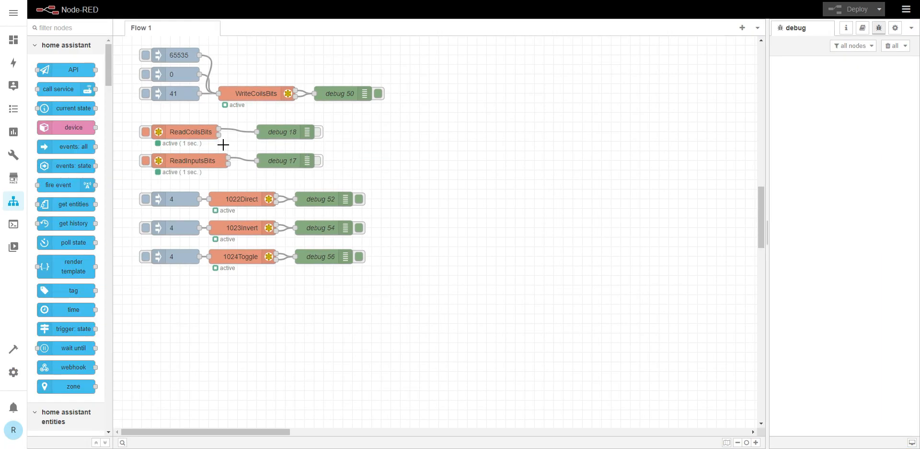
double_click(182, 131)
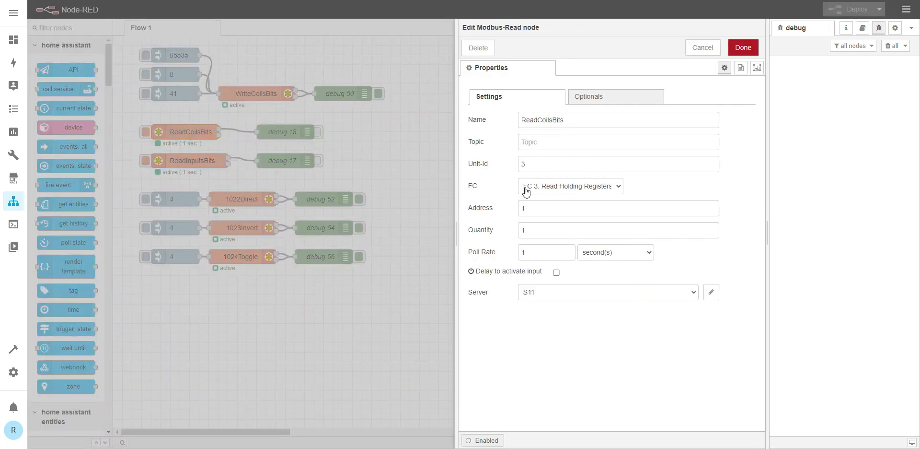
left_click(555, 187)
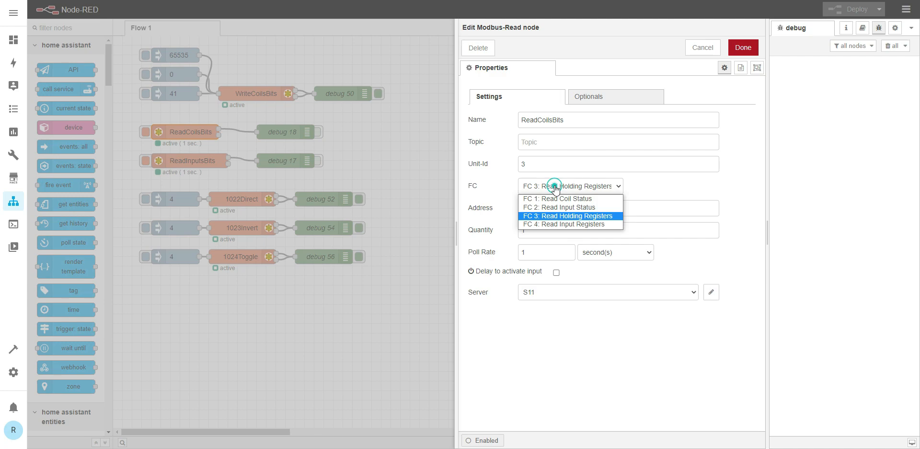
left_click(554, 187)
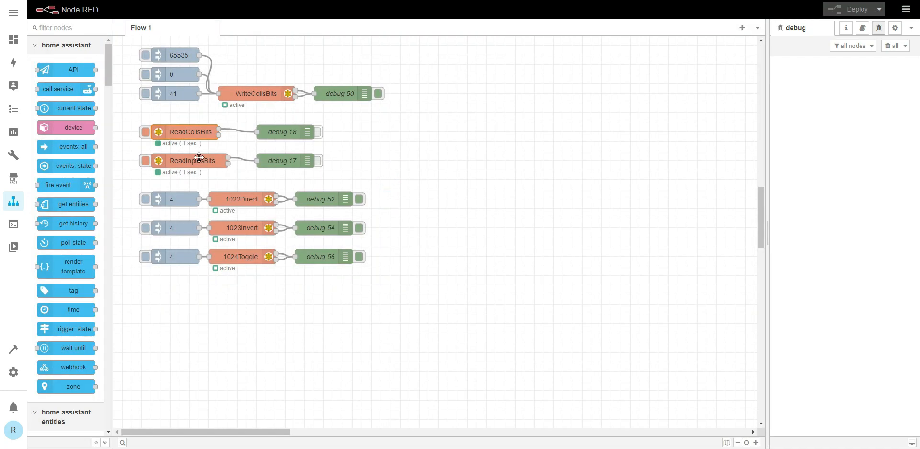
Step: Inspect the ReadInputsBits node's settings and capture an input reading by briefly enabling debug 17
double_click(199, 160)
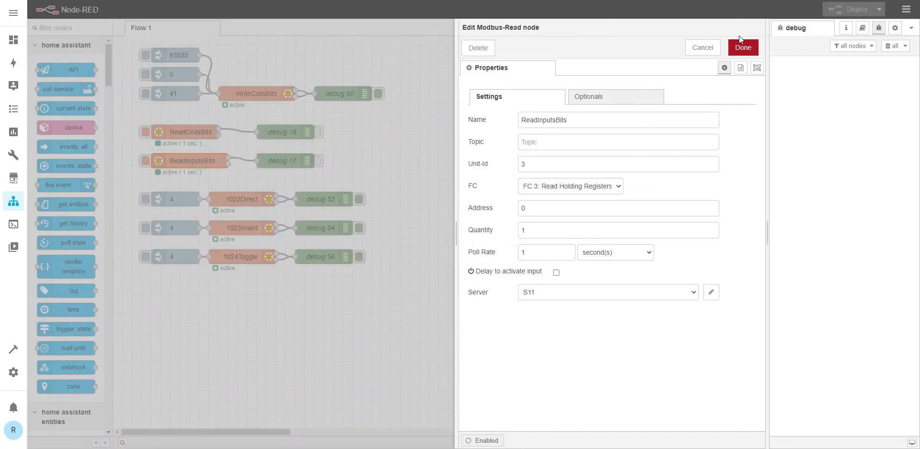
left_click(744, 43)
left_click(456, 164)
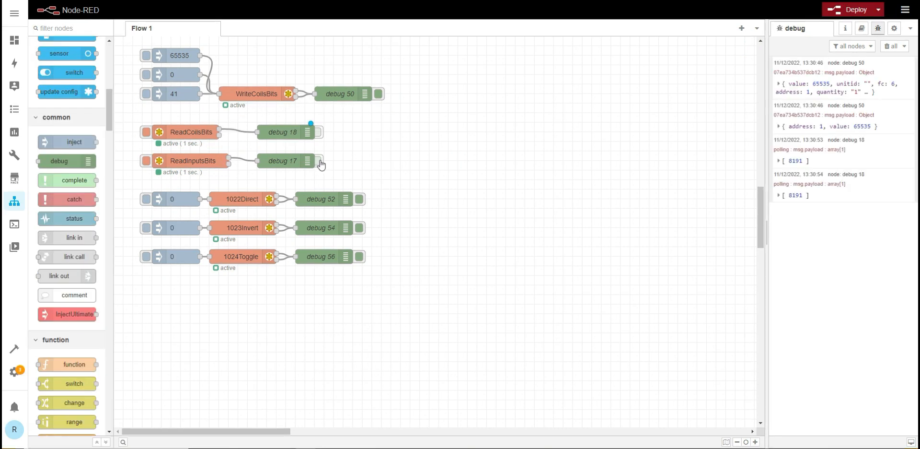
left_click(320, 163)
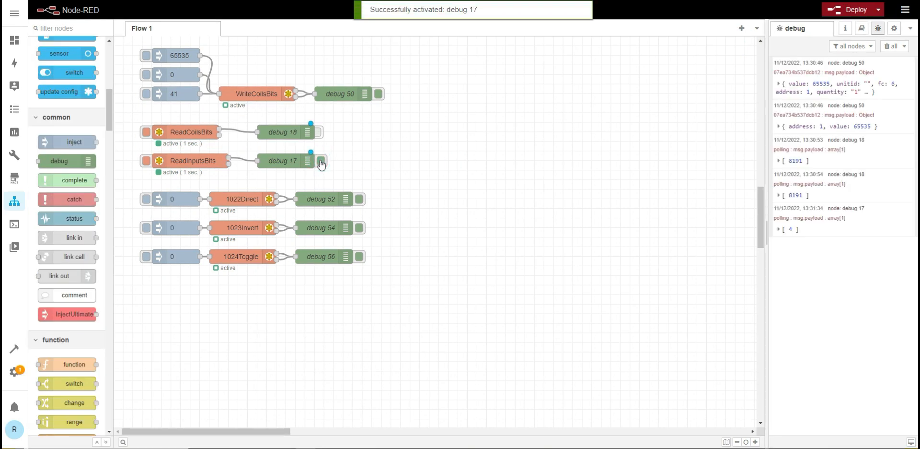
left_click(321, 161)
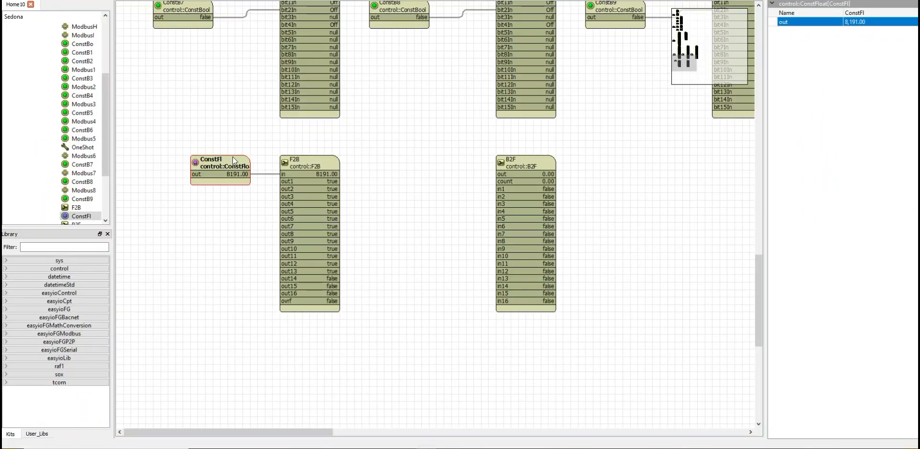
Step: In CPT Tools, set the ConstFl output to 4 to decode the digital input reading into bits
double_click(880, 22)
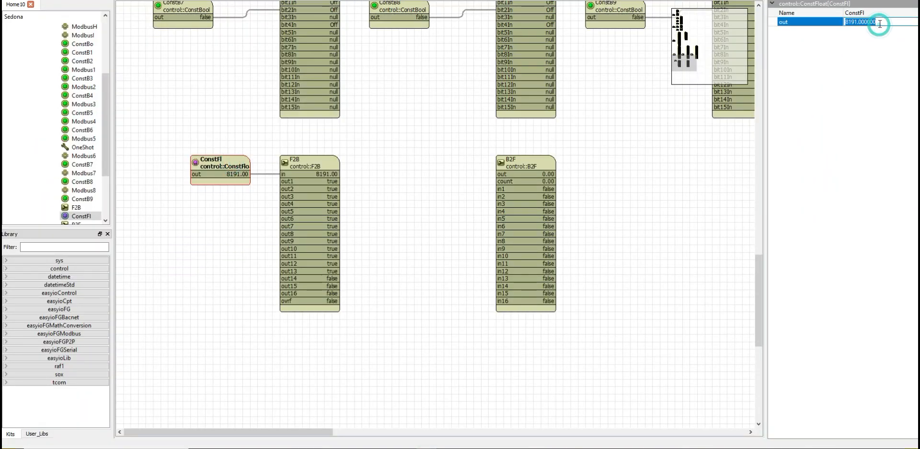
type("4")
left_click(846, 106)
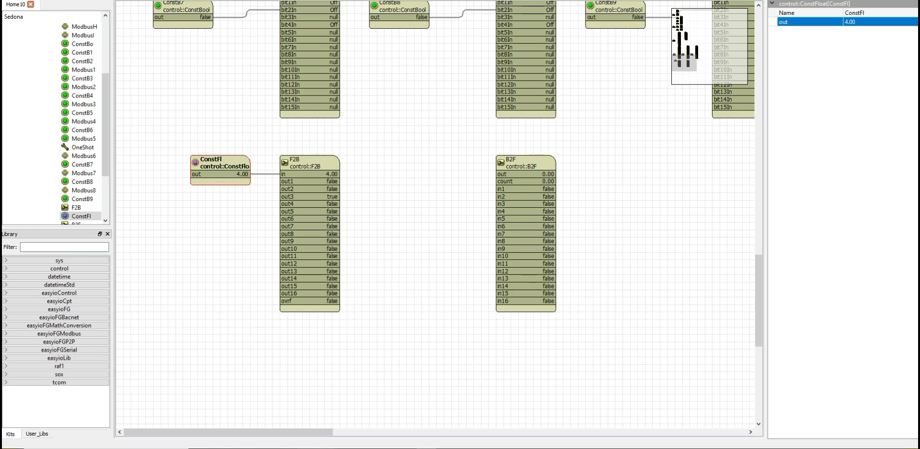
Step: In CPT Tools, set the ConstFl output to 41 to decode that value into bits
left_click(302, 448)
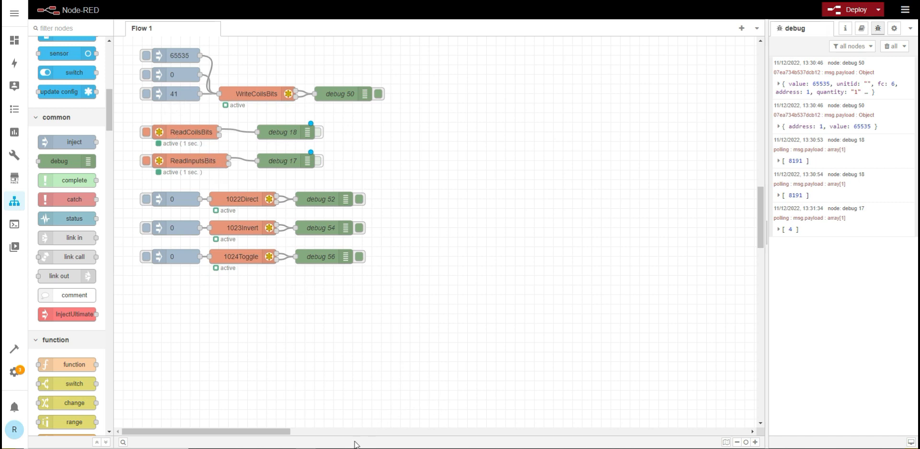
left_click(425, 448)
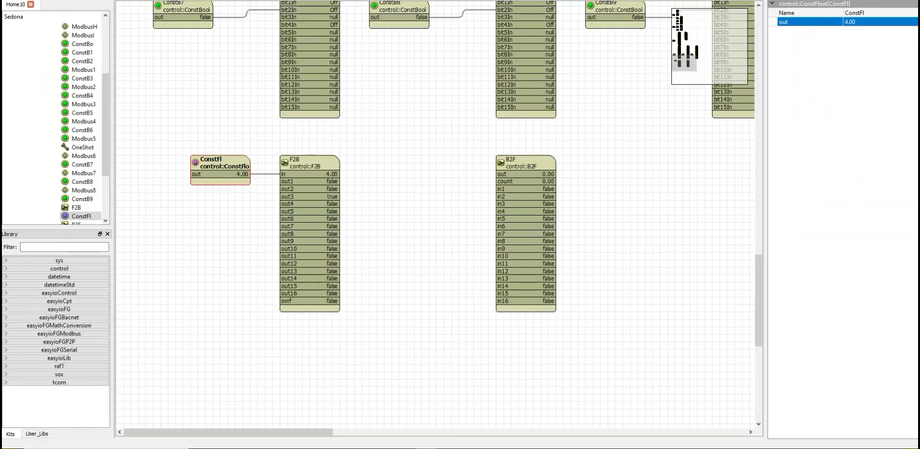
double_click(866, 20)
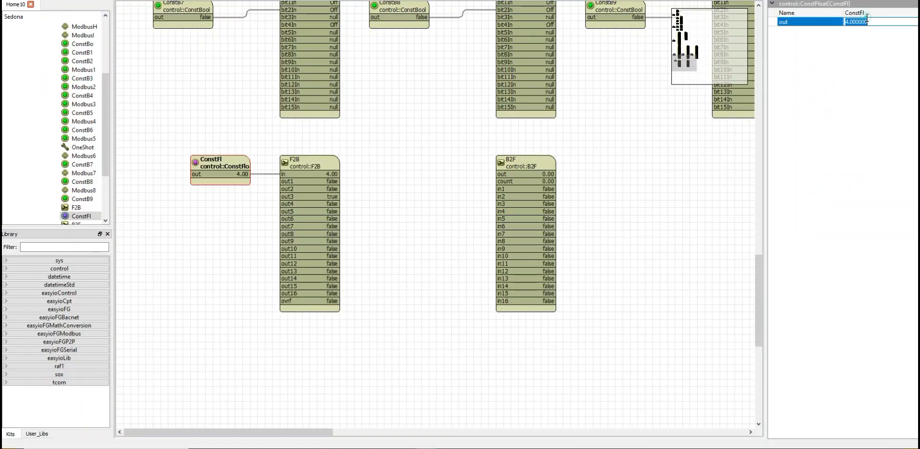
type("41")
key("Return")
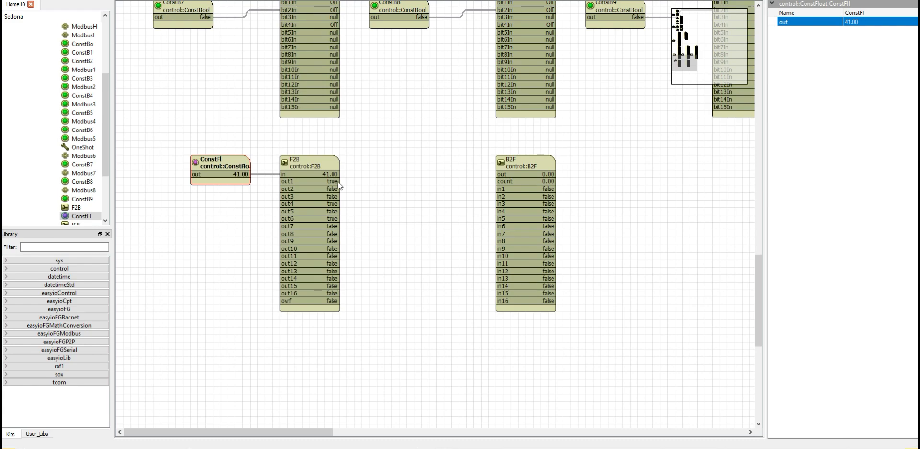
key("ctrl+s")
Step: Switch to Node-RED and inject 41 into WriteCoilsBits to switch relays 1, 4 and 6 on
mouse_move(327, 447)
left_click(235, 418)
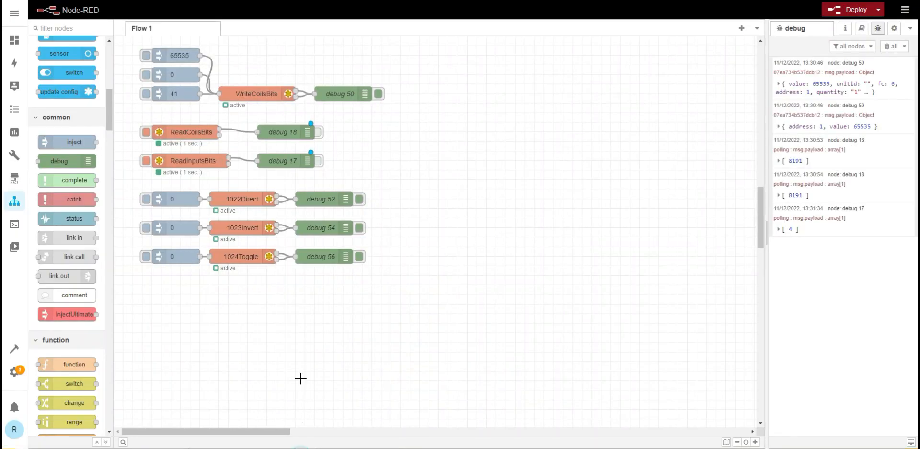
left_click(146, 98)
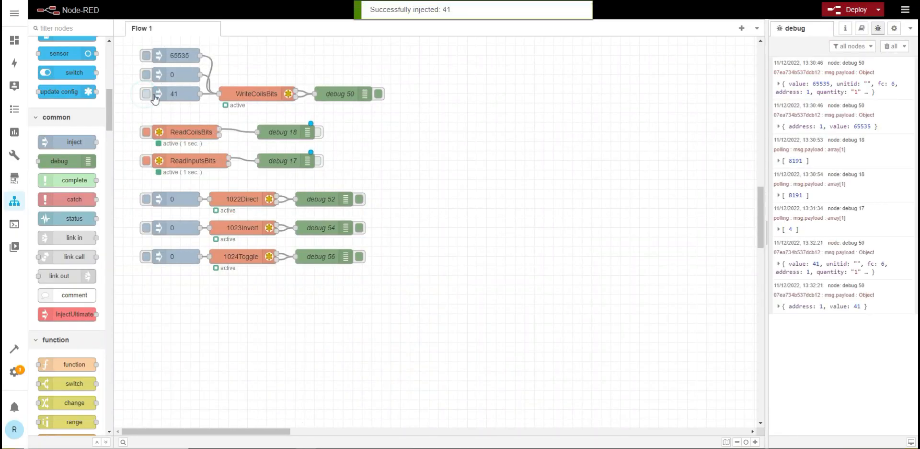
Step: Capture the states of relays 1, 4 and 6 by briefly enabling debug 1, debug 4 and debug 6
scroll(434, 191, "up", 1)
scroll(434, 192, "up", 15)
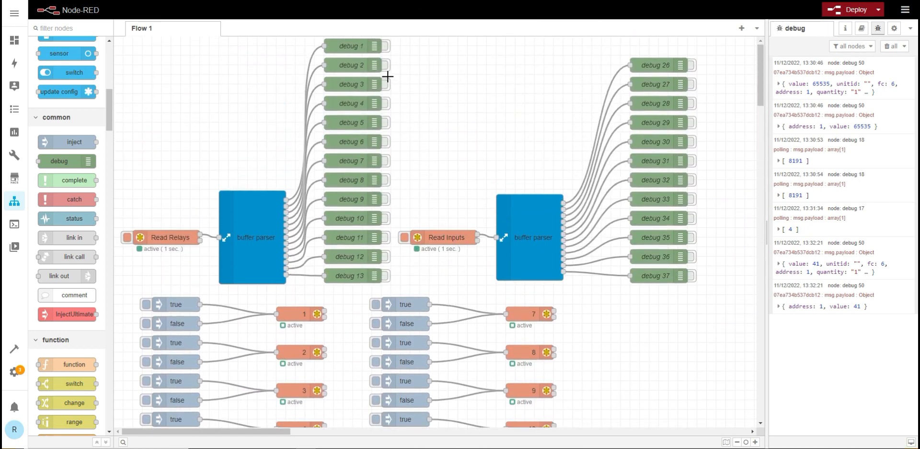
left_click(386, 46)
left_click(387, 47)
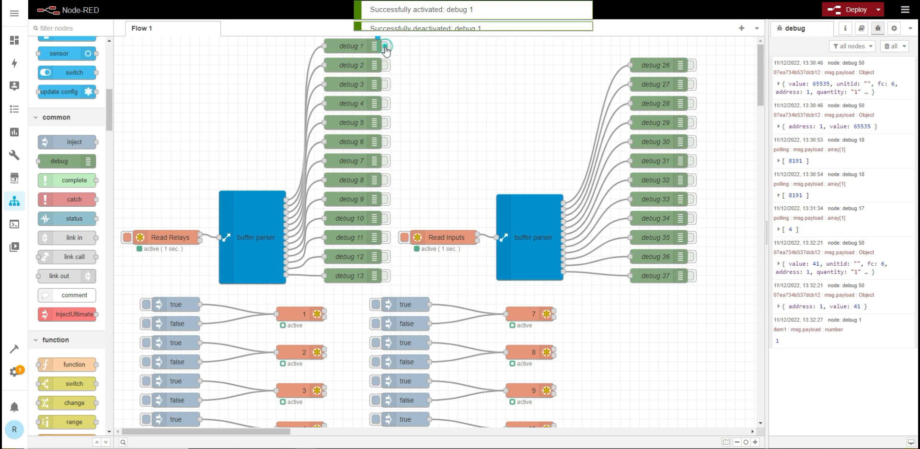
left_click(387, 104)
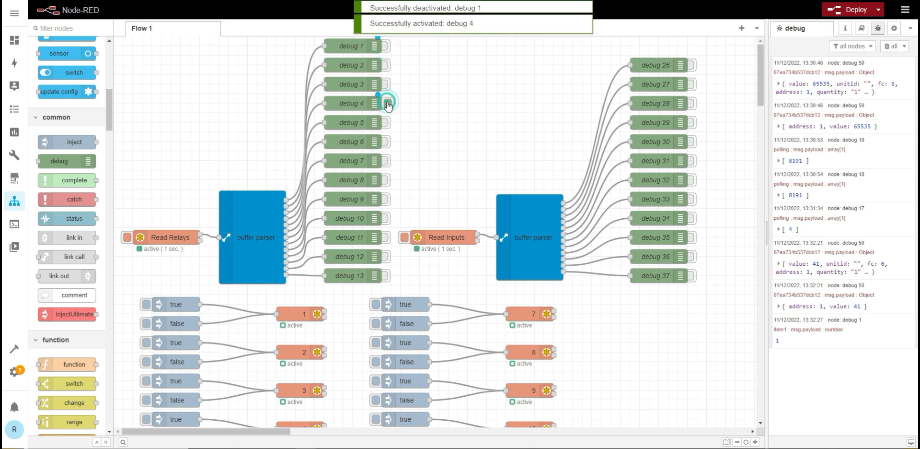
left_click(388, 104)
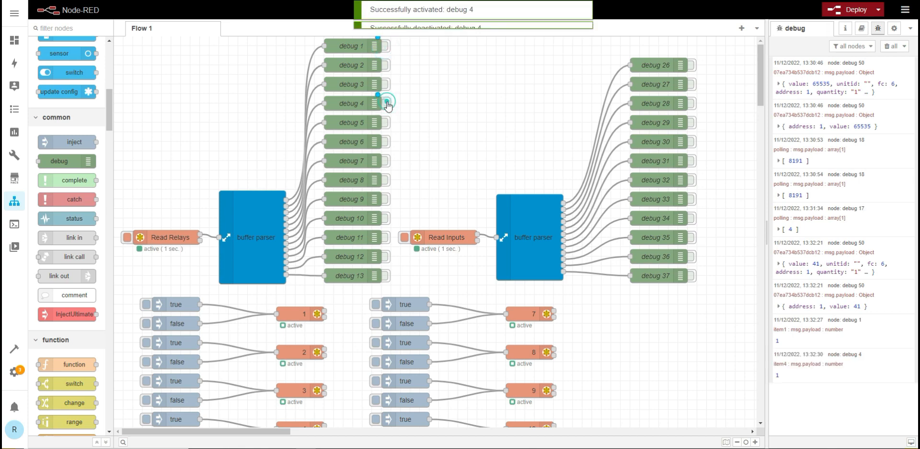
left_click(387, 143)
left_click(387, 143)
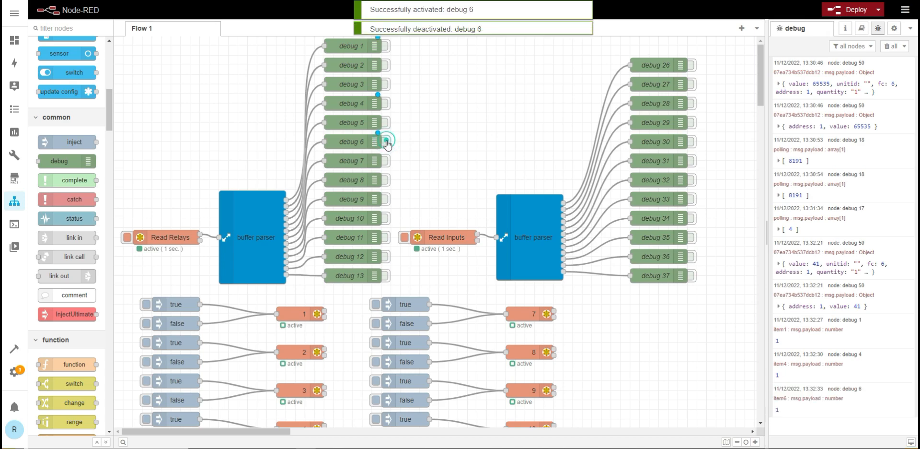
Step: Inject 0 into WriteCoilsBits to switch all relays off
scroll(387, 137, "down", 10)
scroll(388, 135, "down", 5)
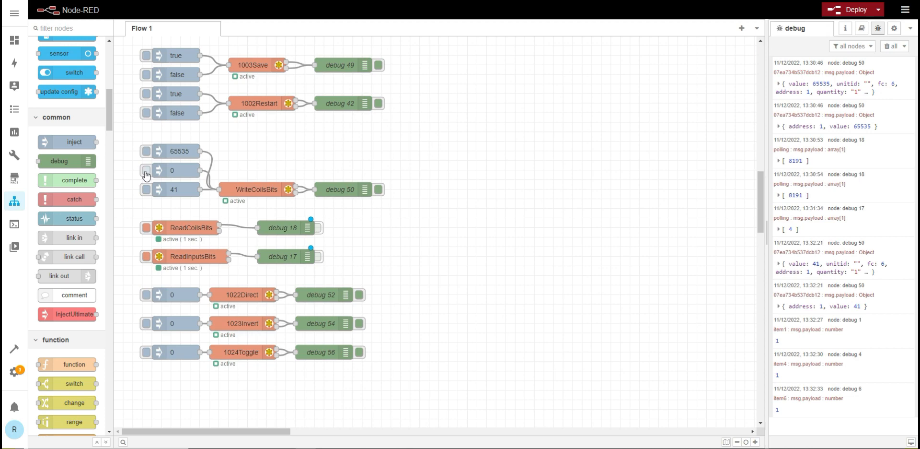
left_click(146, 171)
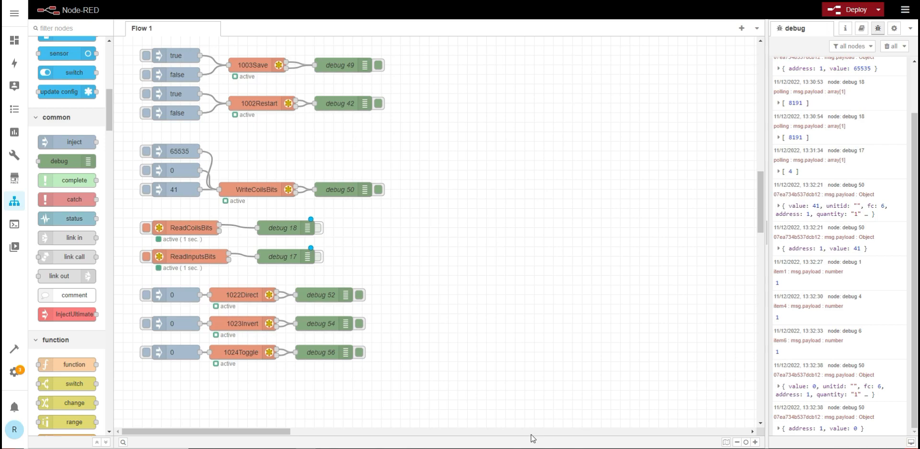
Step: Switch to the xS11 register workbook in Excel and examine the DirectSwitch registers 1022, 1023 and 1024 with their bit numbers
left_click(648, 448)
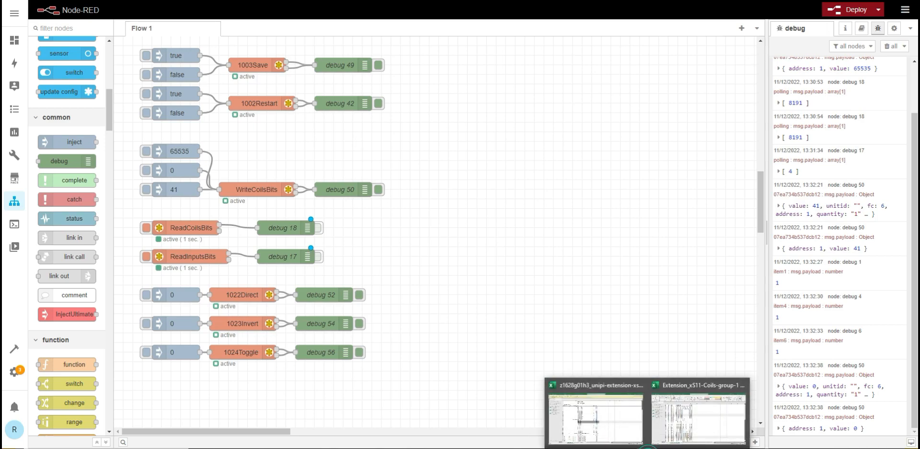
left_click(590, 426)
scroll(384, 257, "down", 17)
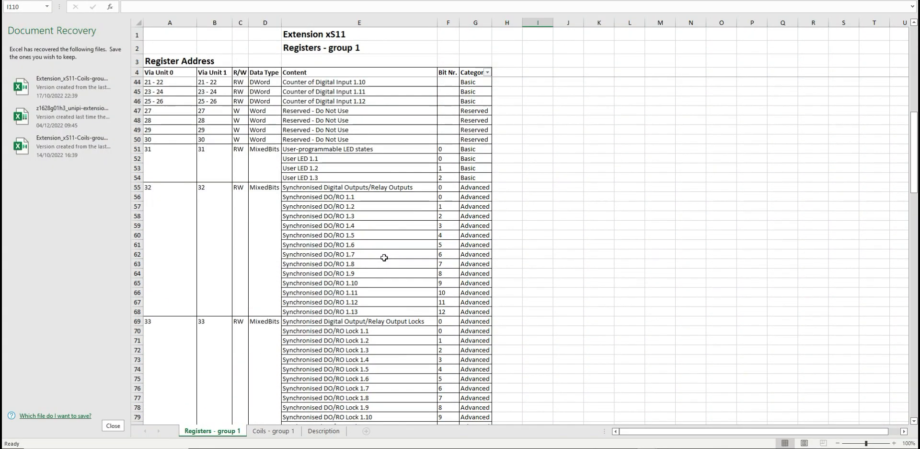
scroll(385, 258, "down", 14)
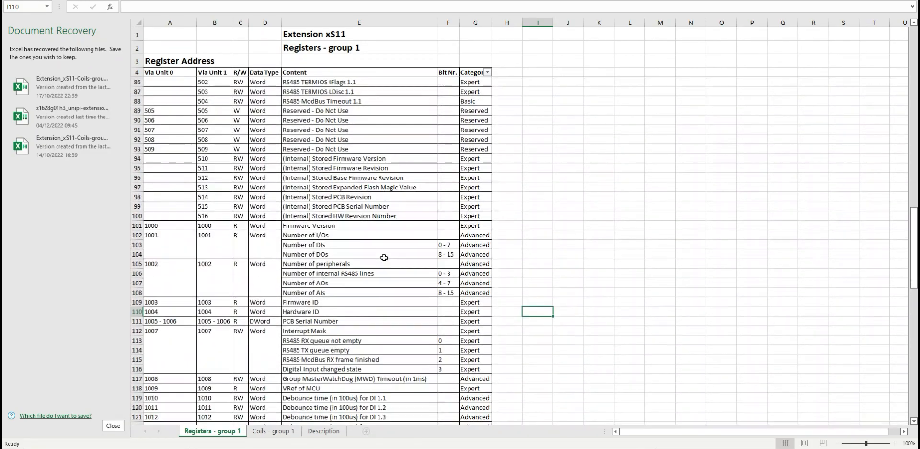
scroll(384, 257, "down", 6)
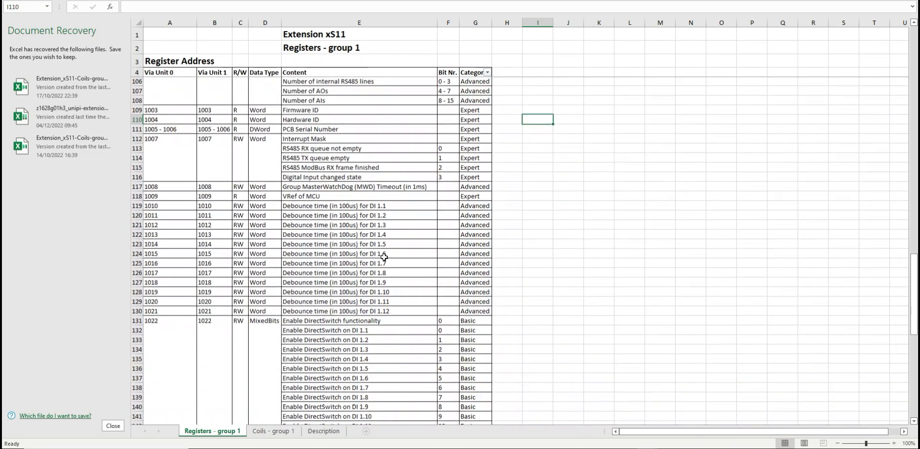
scroll(385, 258, "down", 3)
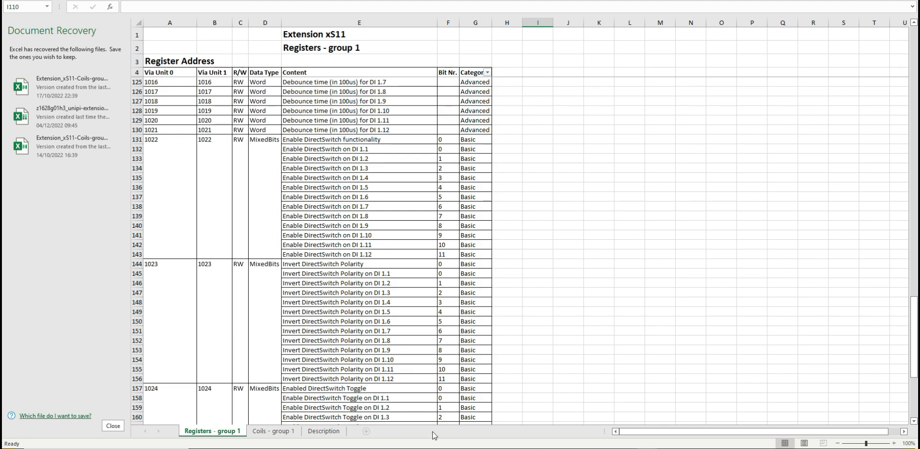
Step: Switch to Node-RED and set the payload of the inject node feeding 1022Direct to 4
key("alt+Tab")
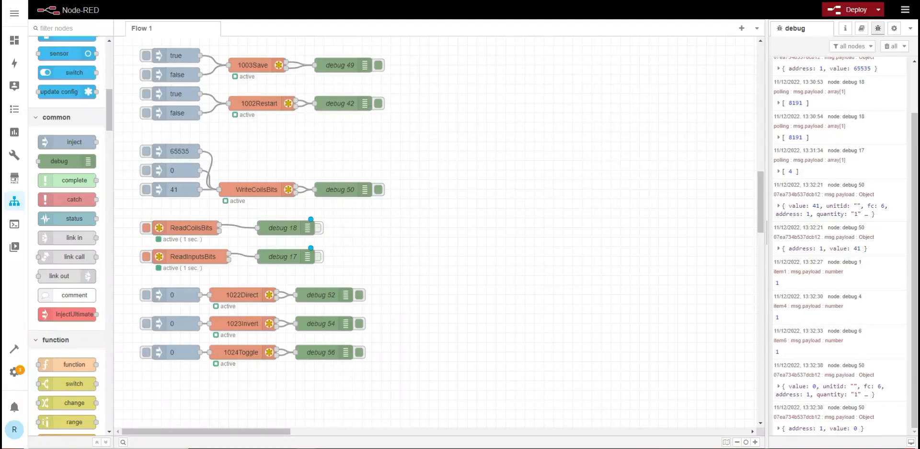
double_click(174, 294)
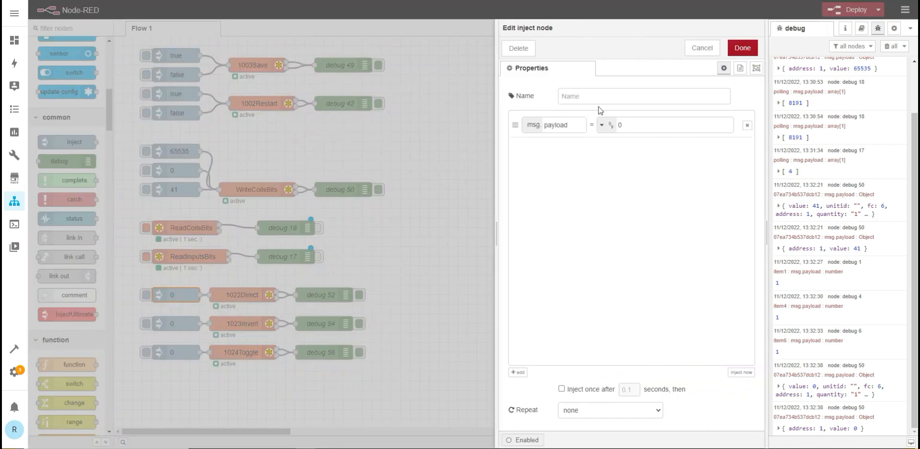
left_click(639, 128)
left_click(739, 45)
Step: Set the payload of the inject node feeding 1023Invert to 4
left_click(178, 322)
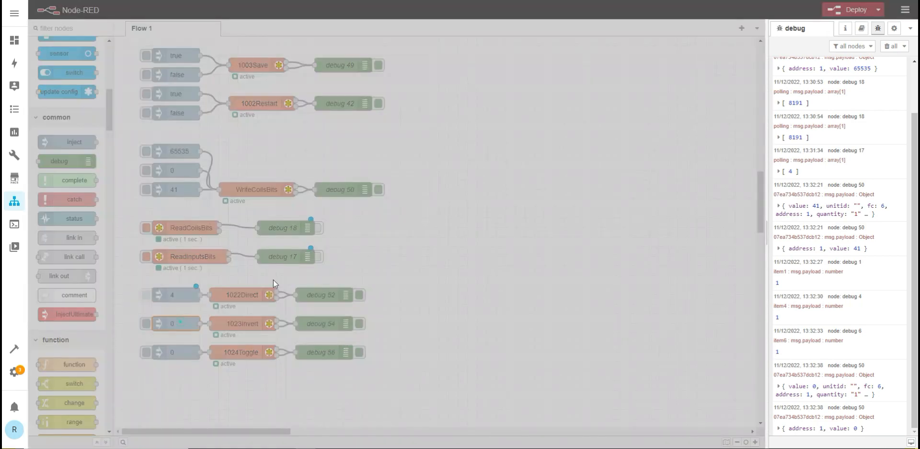
key("Return")
left_click(625, 124)
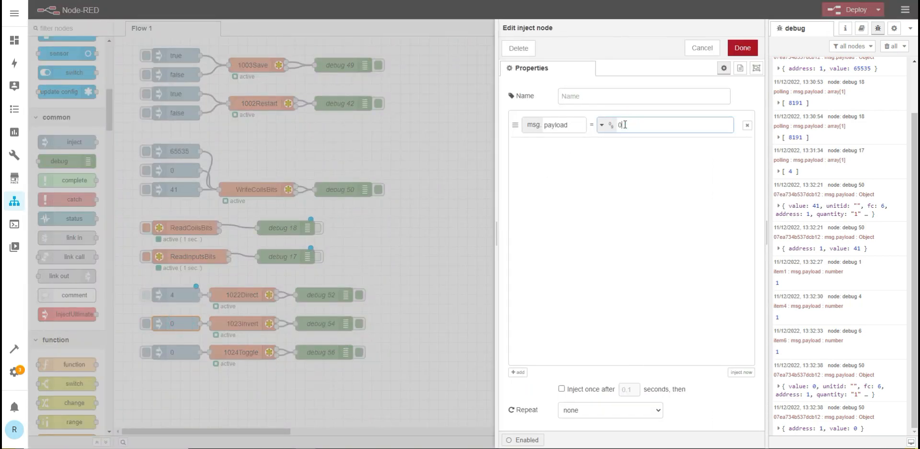
type("4")
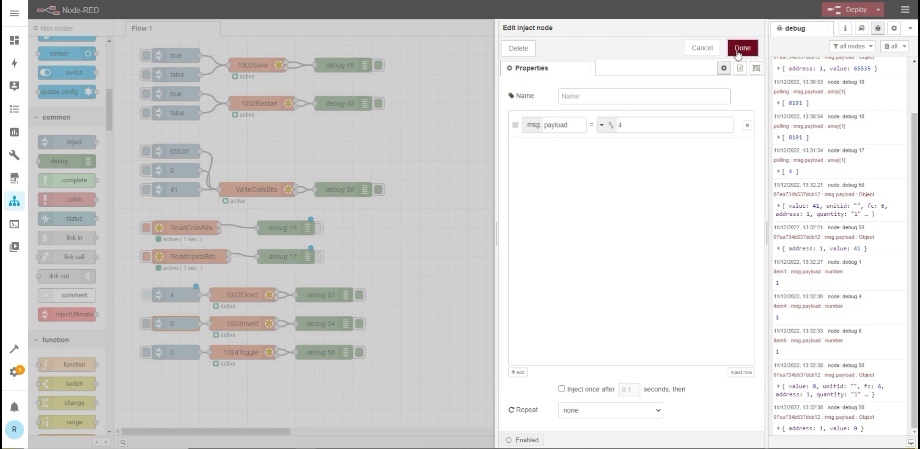
left_click(742, 47)
Step: Set the payload of the inject node feeding 1024Toggle to 4
left_click(187, 352)
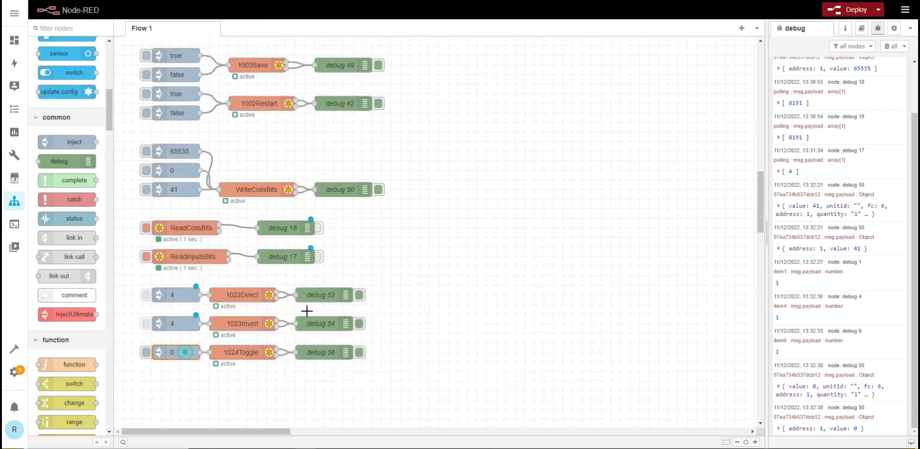
double_click(189, 357)
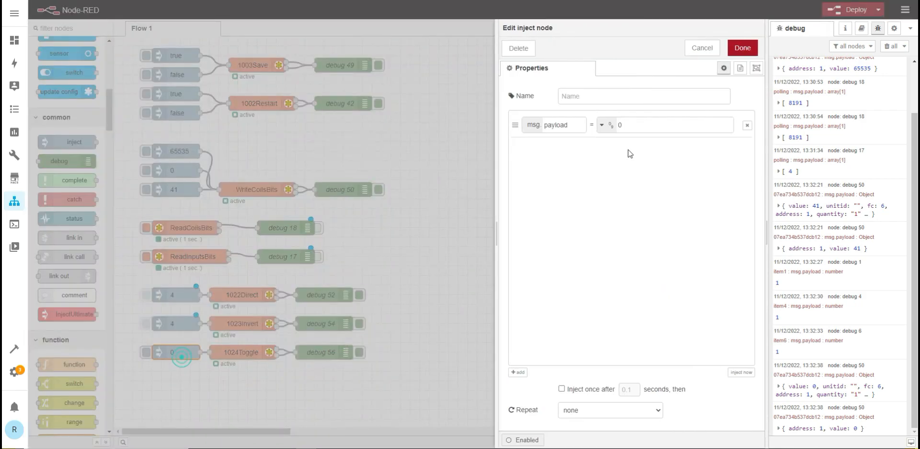
left_click(635, 121)
key("BackSpace")
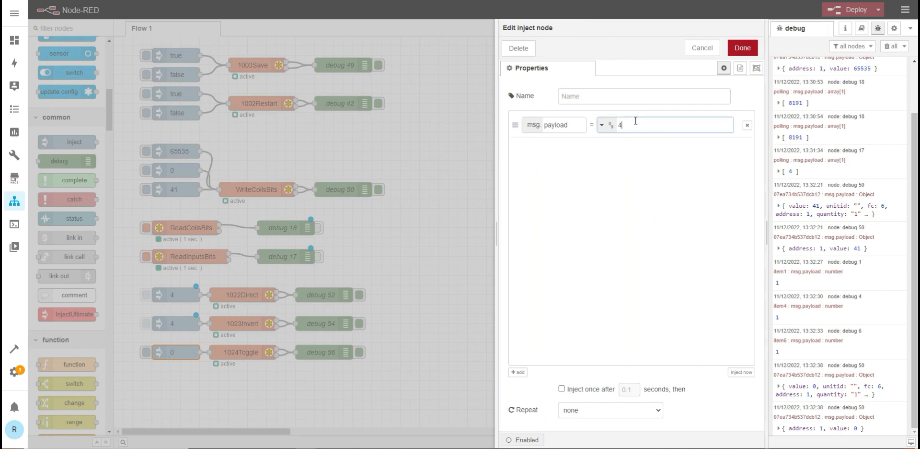
left_click(742, 47)
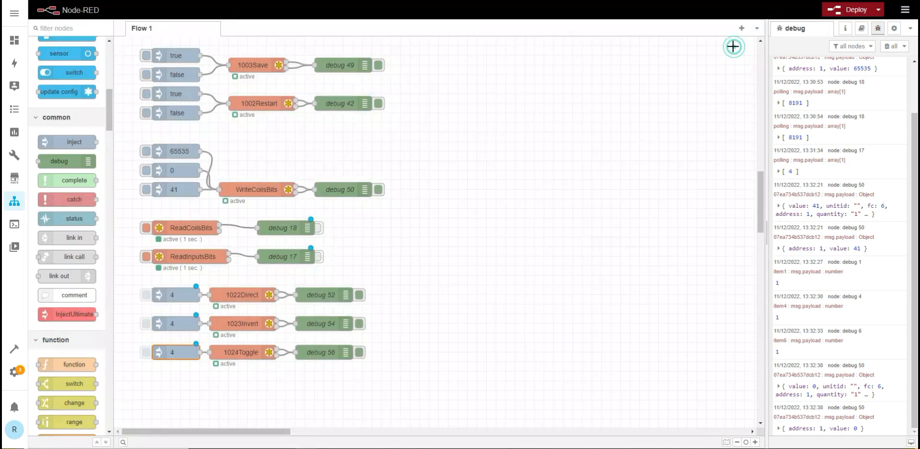
Step: Deploy the flow and clear all debug messages
left_click(839, 8)
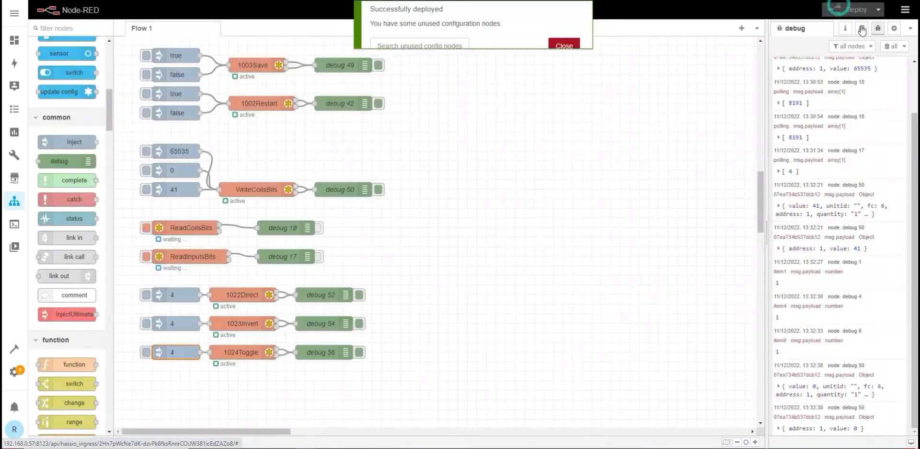
left_click(888, 46)
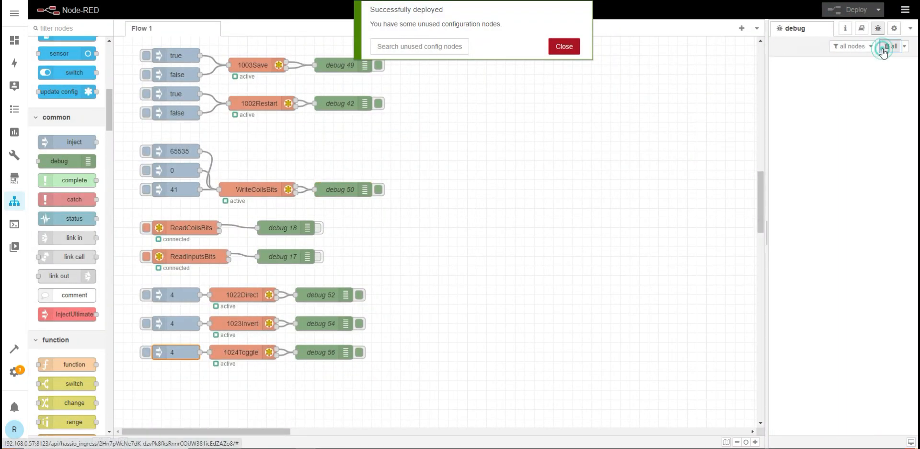
Step: Inject 4 into 1022Direct to enable DirectSwitch on digital input 1.3
left_click(124, 293)
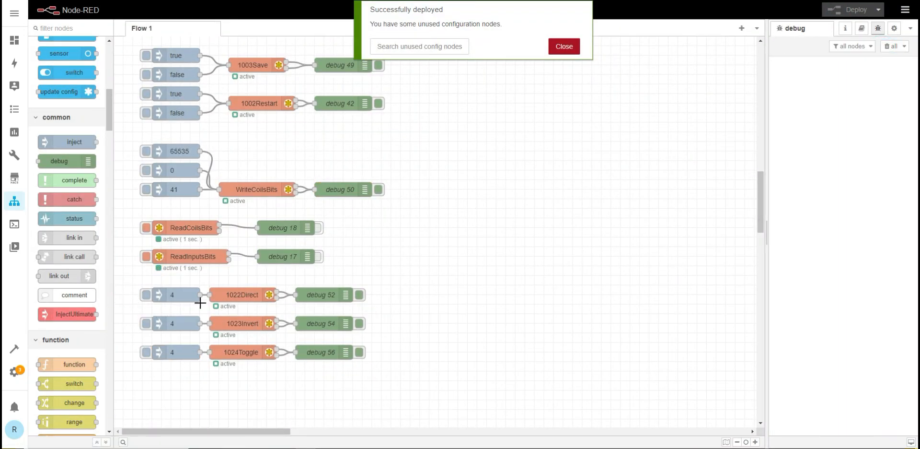
left_click(147, 295)
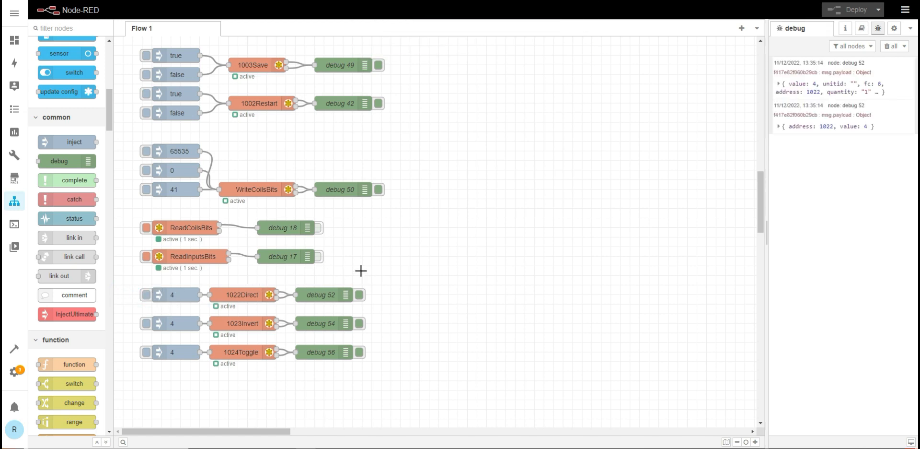
Step: Activate debug 3 on Read Relays and debug 28 on Read Inputs to monitor relay 3 and input 1.3 in direct mode
scroll(361, 270, "up", 5)
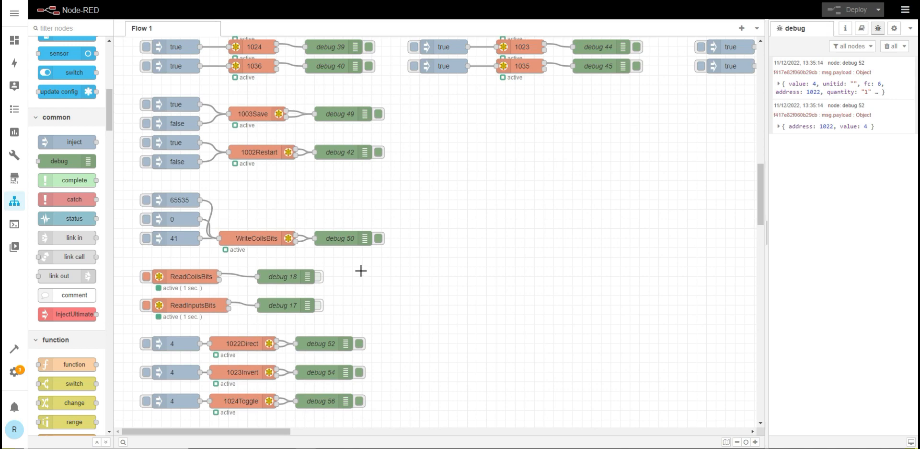
scroll(361, 271, "up", 2)
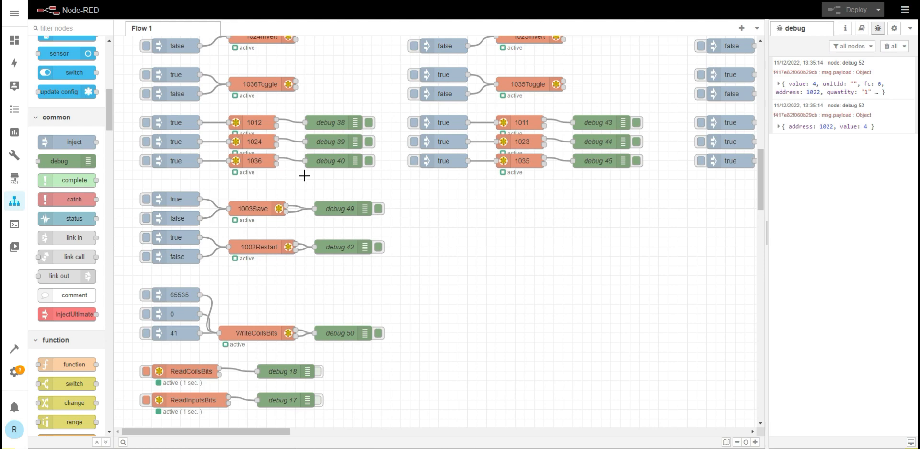
scroll(396, 185, "up", 1)
scroll(396, 185, "up", 9)
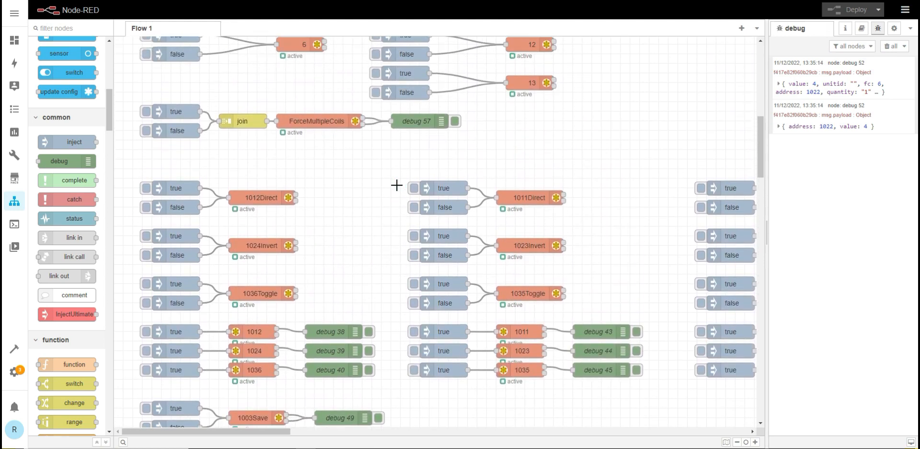
scroll(396, 184, "up", 3)
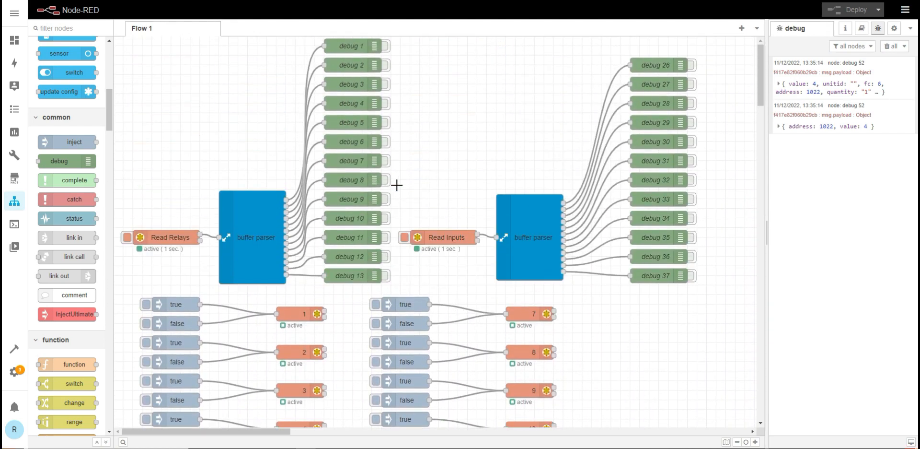
left_click(385, 85)
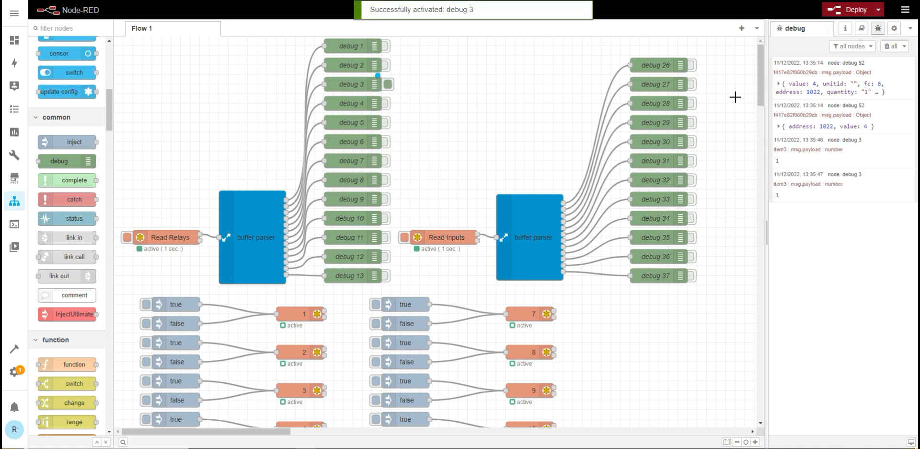
left_click(693, 103)
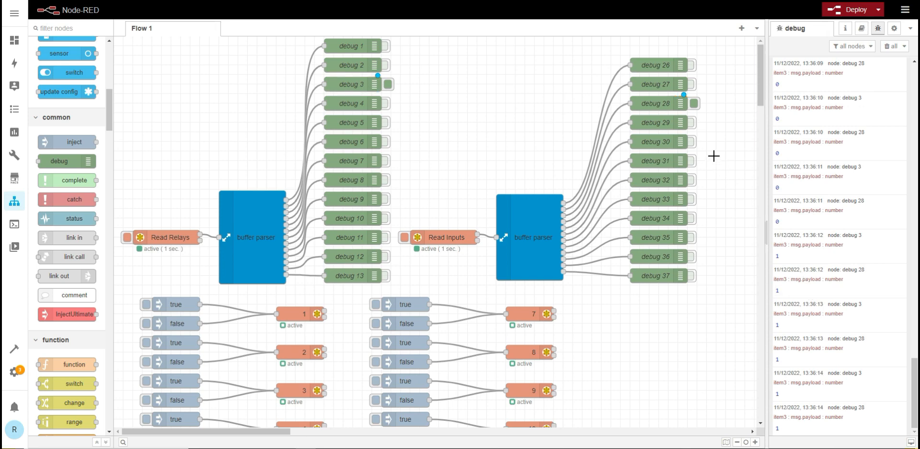
Step: Deactivate debug 28 and debug 3, and clear all debug messages
left_click(694, 103)
left_click(387, 84)
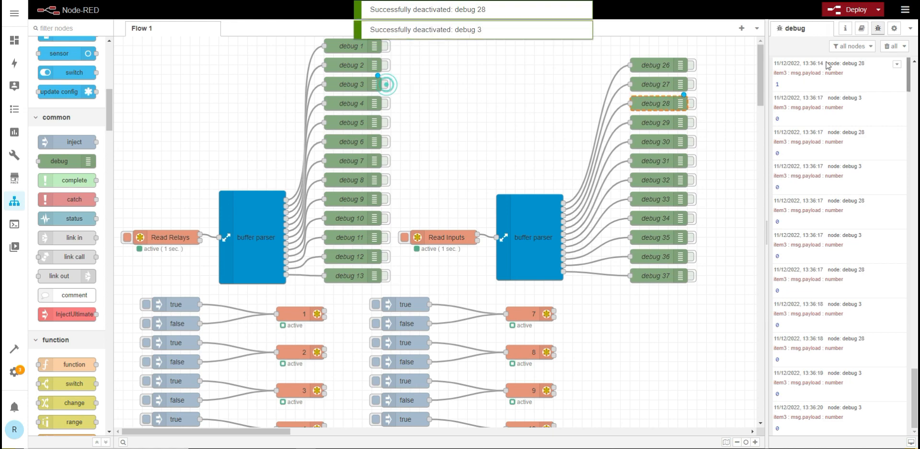
left_click(883, 49)
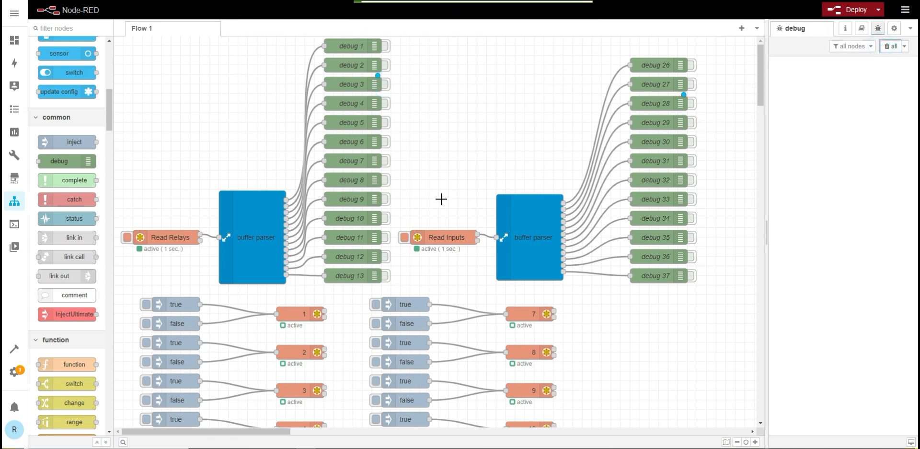
Step: Inject 4 into 1023Invert to invert the DirectSwitch polarity on digital input 1.3, and clear all debug messages
scroll(284, 215, "down", 6)
scroll(284, 215, "down", 15)
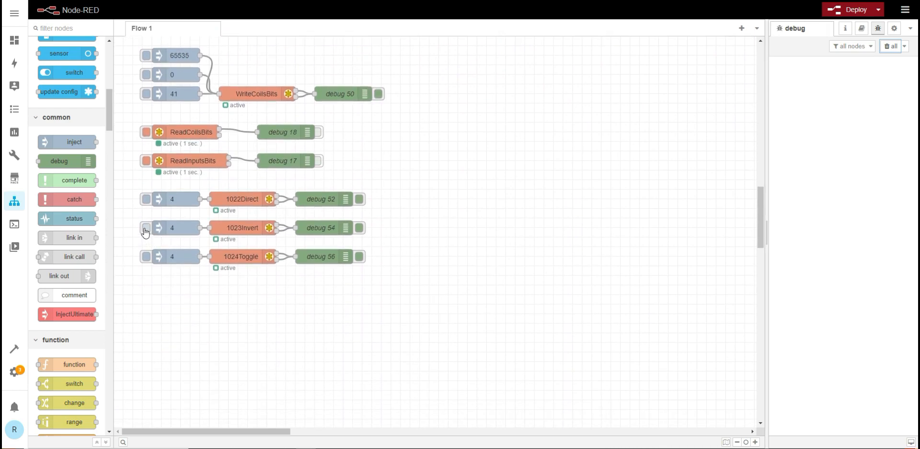
left_click(145, 230)
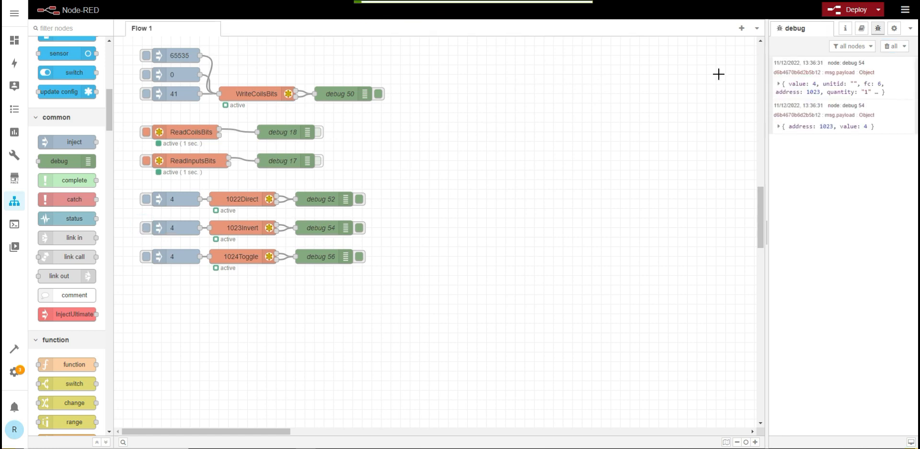
left_click(886, 46)
Step: Briefly activate debug 3 and debug 28 one after the other to read relay 3 and input 1.3 in inverted mode
scroll(510, 209, "up", 15)
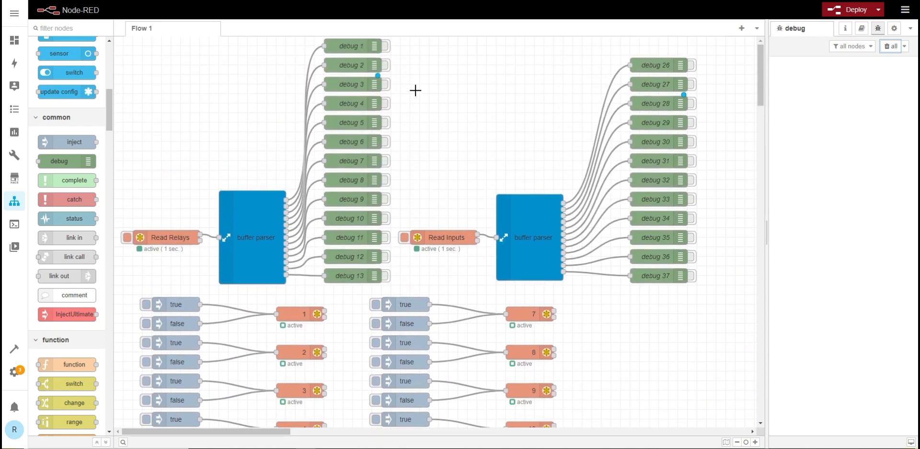
left_click(385, 86)
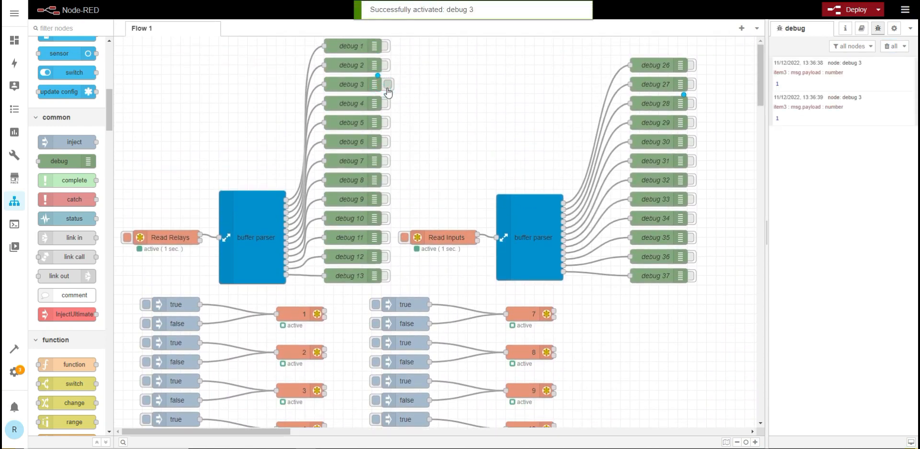
left_click(387, 86)
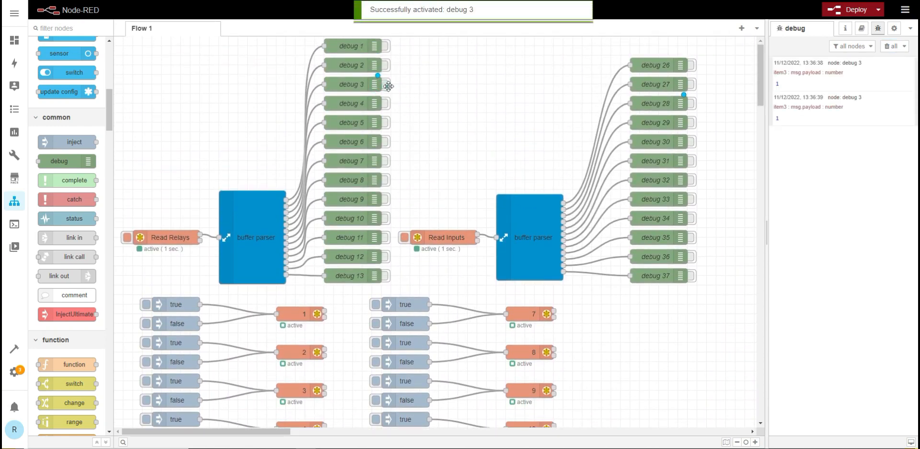
left_click(692, 105)
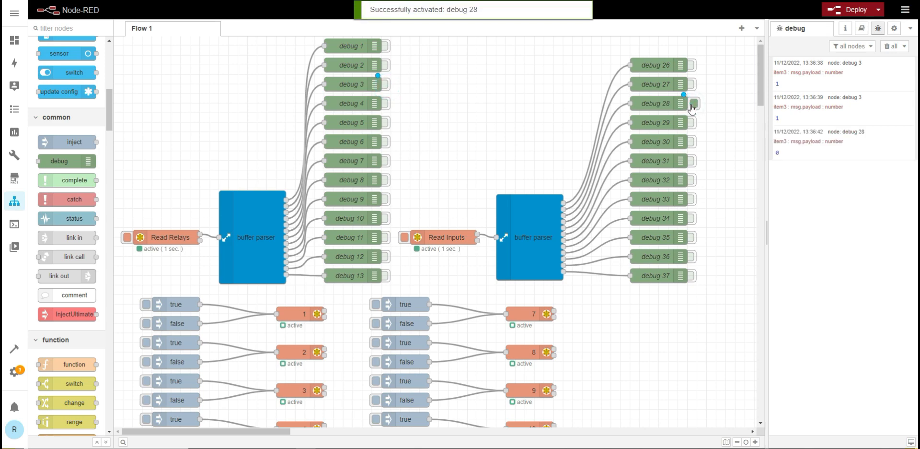
left_click(693, 104)
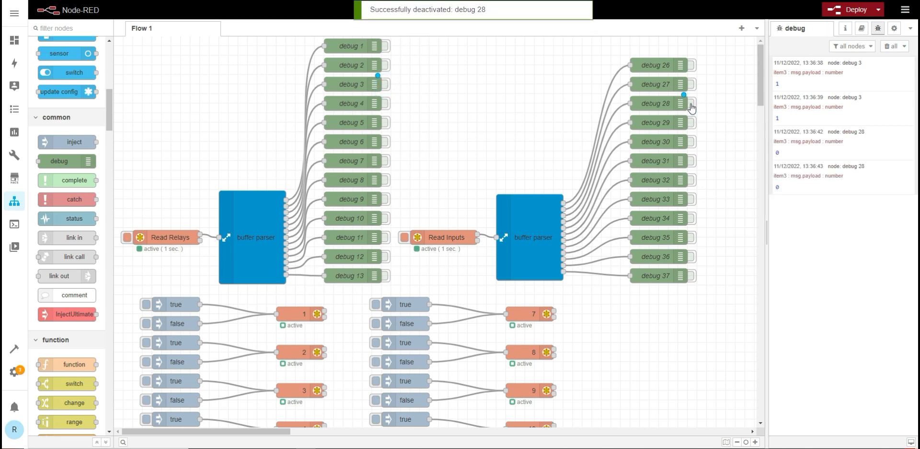
Step: Monitor input 1.3 through debug 28 again and recheck relay 3 through debug 3, deactivating each output after reading it
left_click(693, 104)
left_click(692, 104)
left_click(693, 104)
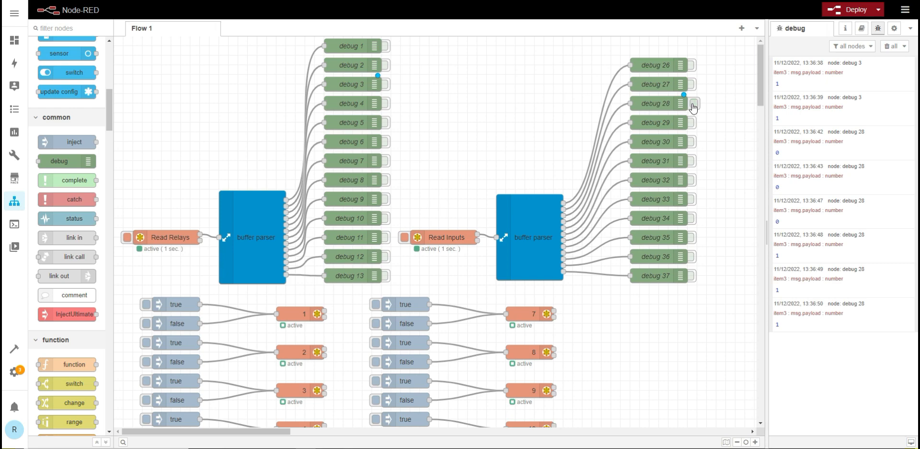
left_click(693, 105)
left_click(386, 85)
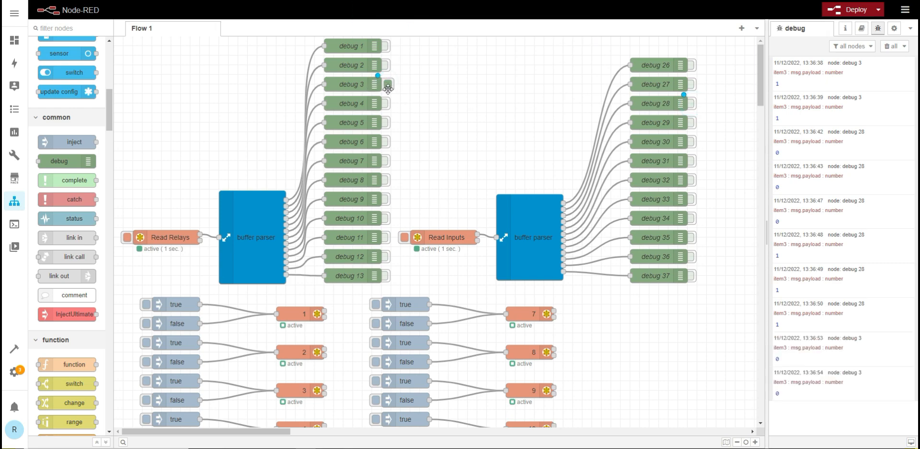
left_click(388, 85)
Step: Inject 4 into 1024Toggle to enable DirectSwitch toggle on digital input 1.3, and clear all debug messages
scroll(343, 161, "down", 10)
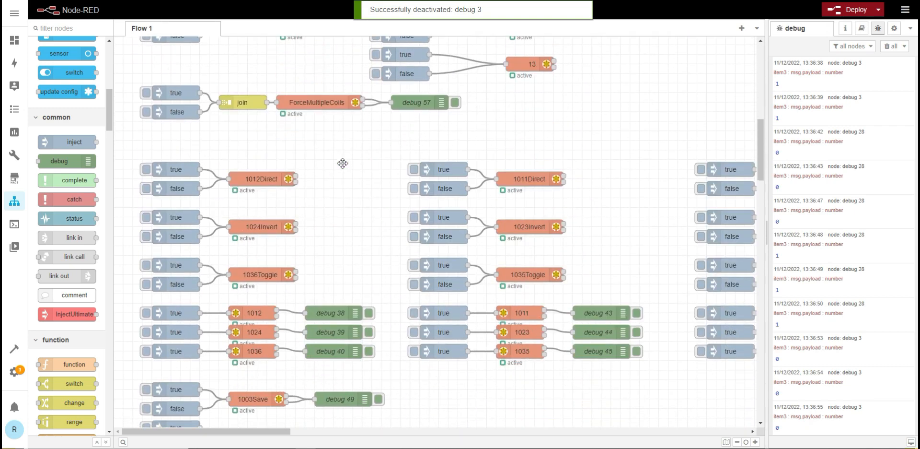
scroll(342, 163, "down", 10)
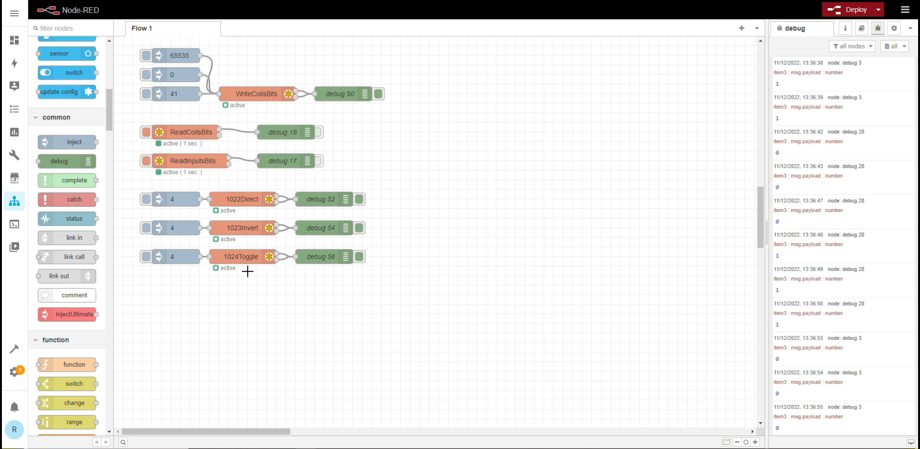
left_click(146, 257)
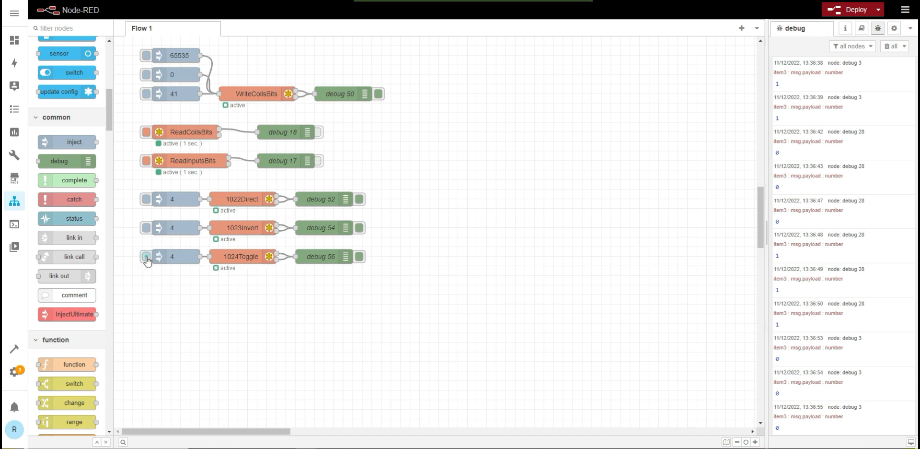
scroll(337, 232, "up", 3)
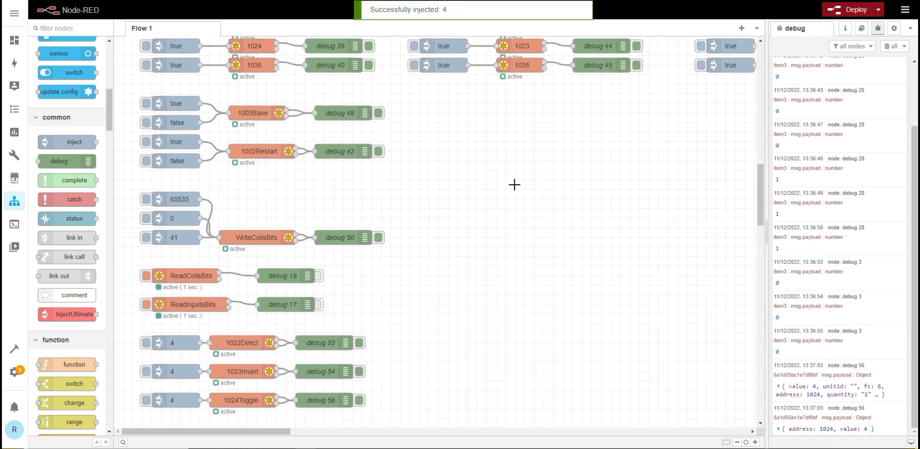
left_click(892, 47)
Step: Briefly activate debug 3 to read relay 3's state in toggle mode, and deactivate it again
scroll(574, 178, "up", 6)
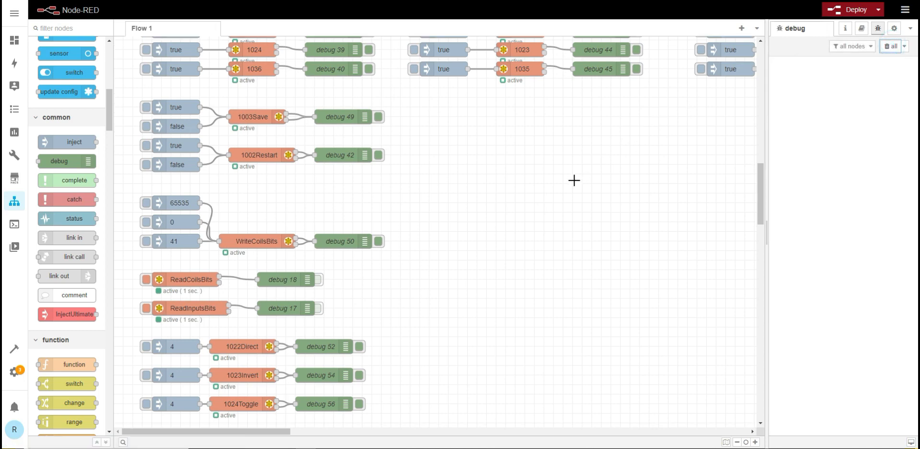
scroll(574, 180, "up", 6)
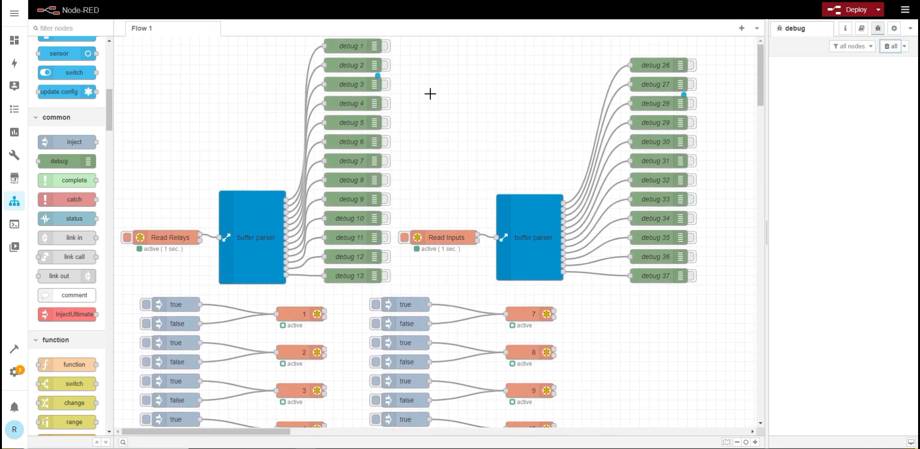
left_click(388, 86)
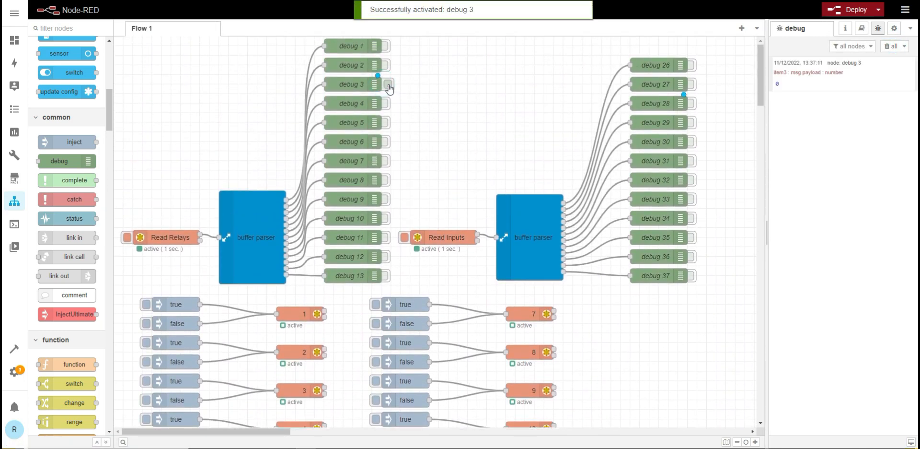
left_click(388, 86)
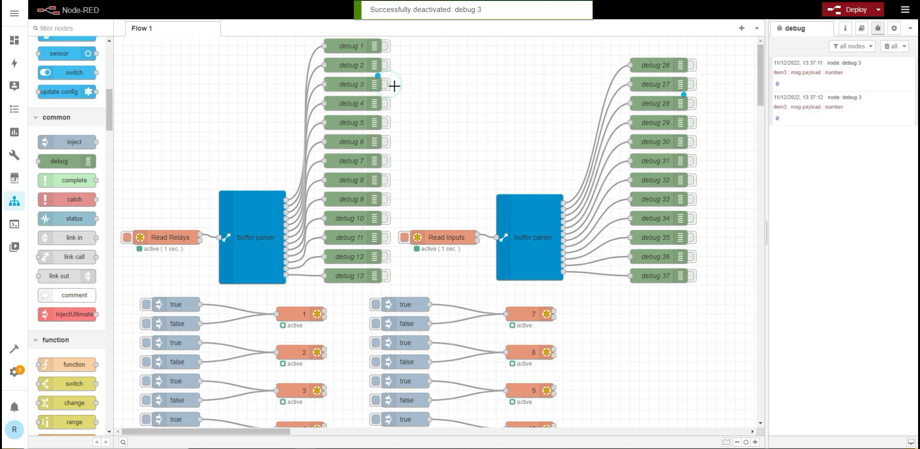
Step: Activate debug 28 and debug 3 to monitor input 1.3 and relay 3 together, and clear the collected debug messages
left_click(693, 103)
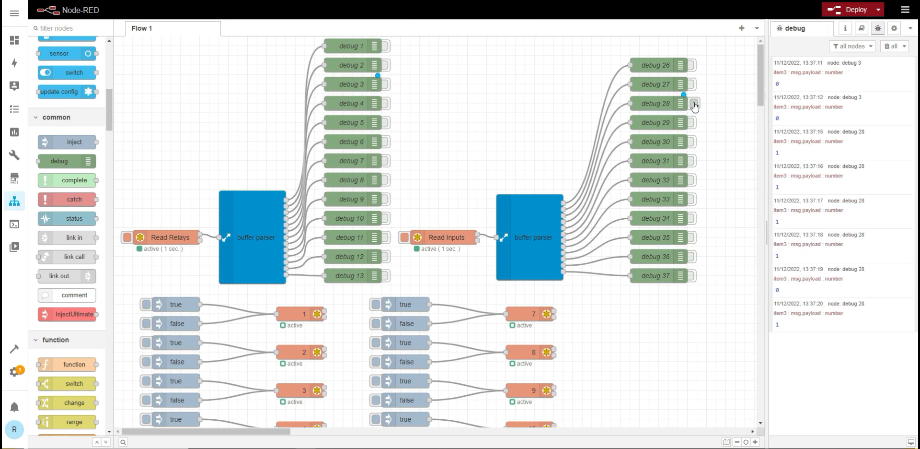
left_click(384, 83)
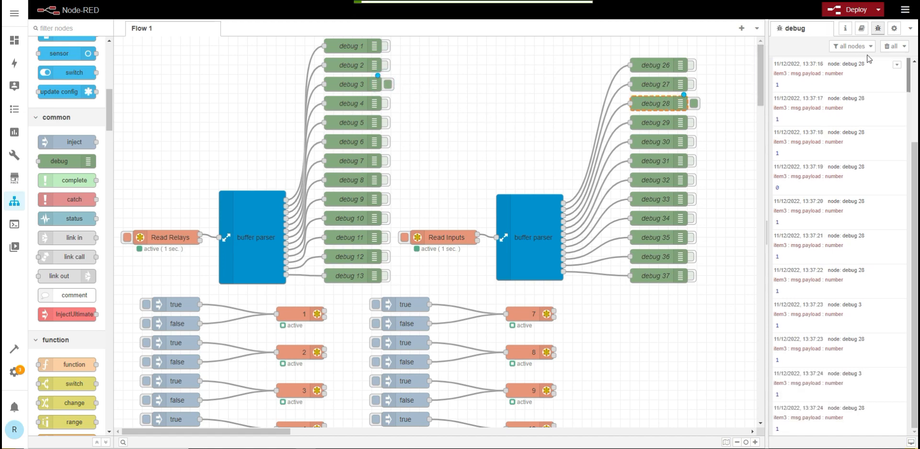
left_click(886, 46)
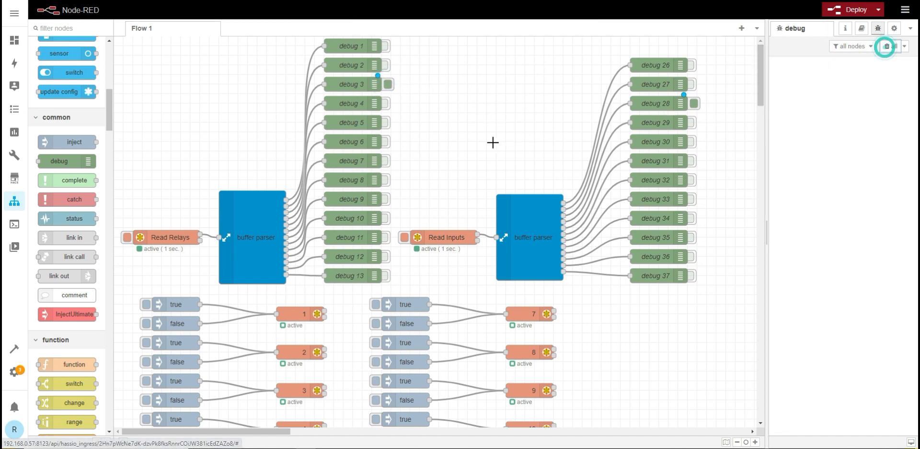
Step: Monitor relay 3's toggling through debug 3 and deactivate debug 28
left_click(388, 84)
left_click(388, 84)
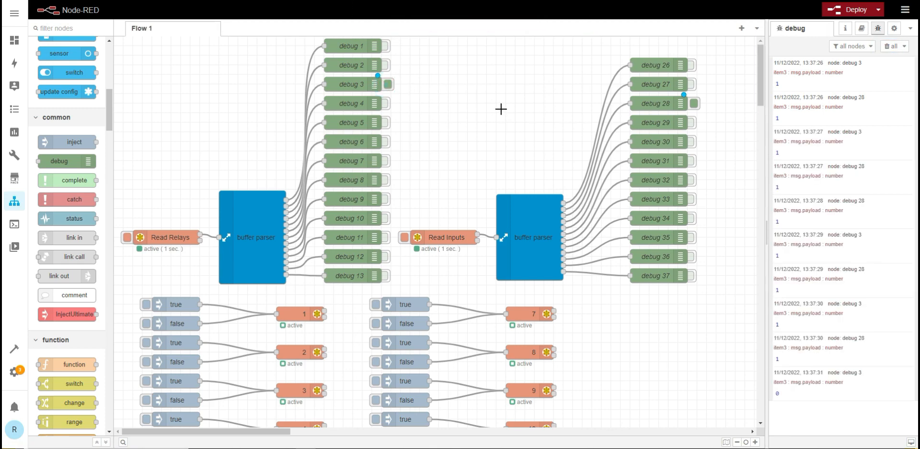
left_click(694, 104)
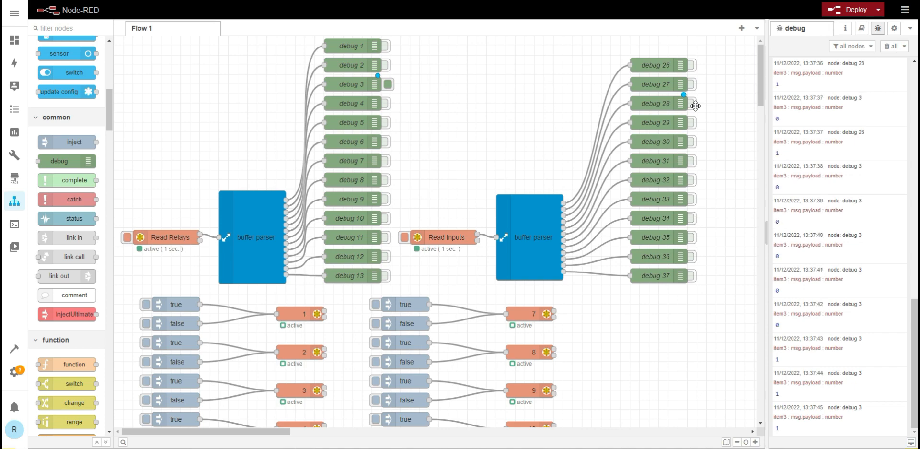
right_click(472, 148)
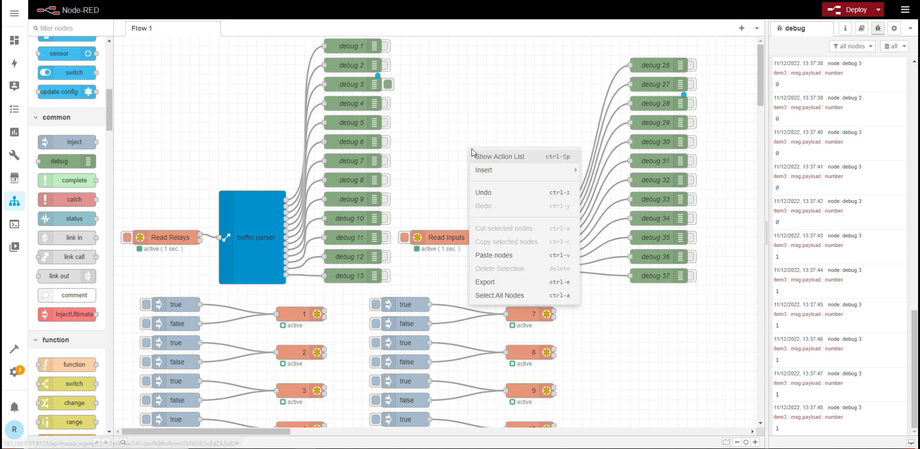
left_click(430, 163)
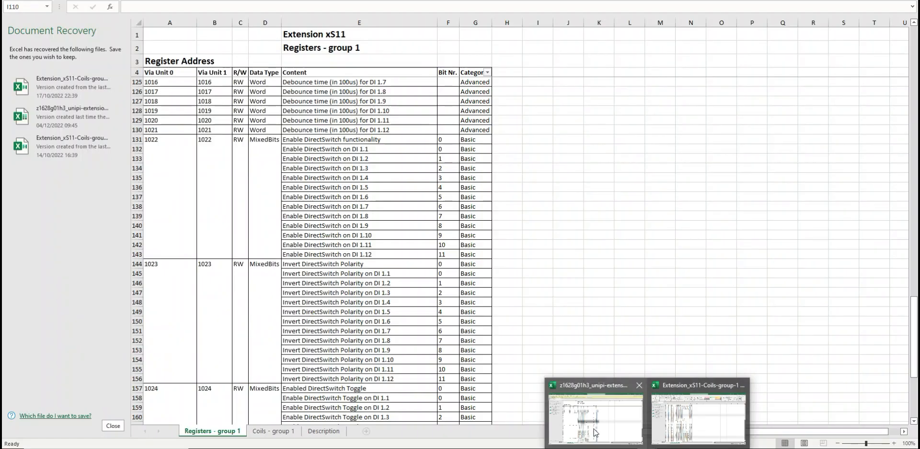
Step: Switch to the Extension xS11 register map in Excel and find the synchronised relay output bits of register 32
left_click(594, 432)
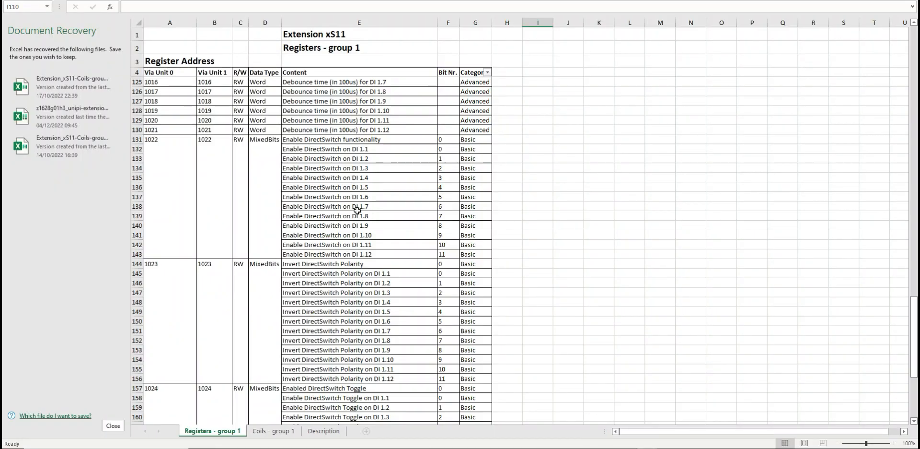
scroll(336, 201, "up", 15)
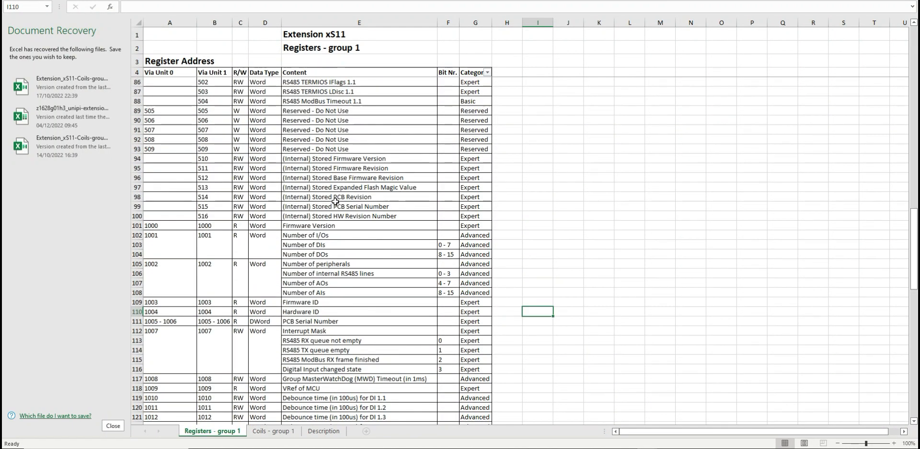
scroll(336, 202, "up", 17)
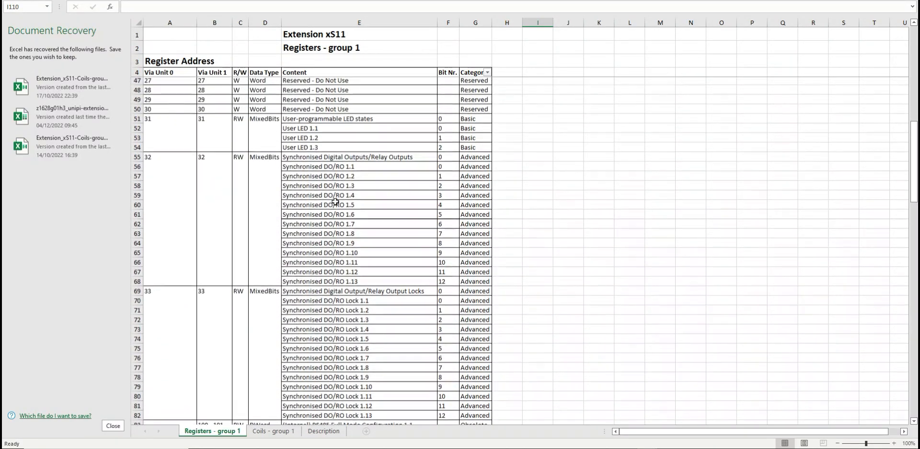
Step: Examine the digital input counters in registers 3 to 26 and compare them with the debounce-time and DirectSwitch registers further down the map
scroll(335, 202, "up", 2)
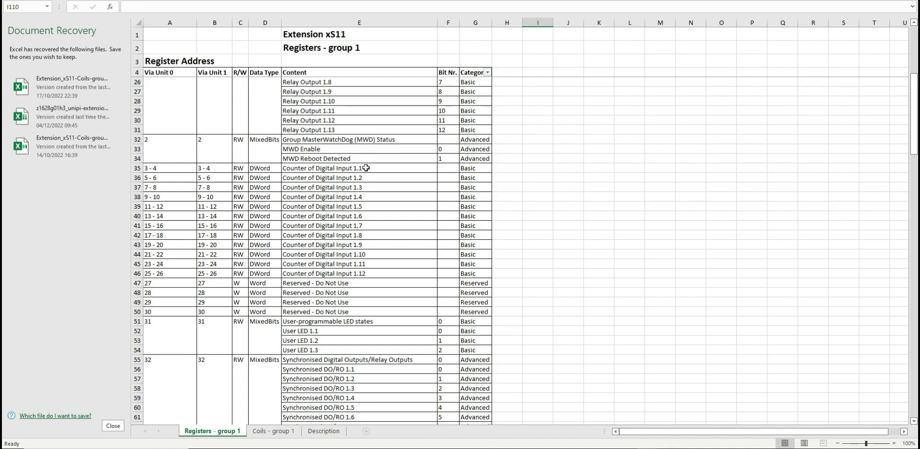
scroll(366, 168, "down", 5)
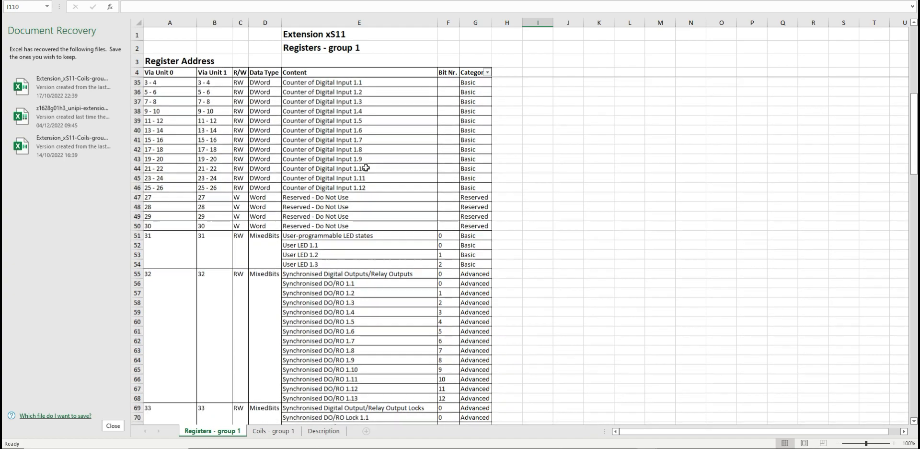
scroll(366, 168, "up", 4)
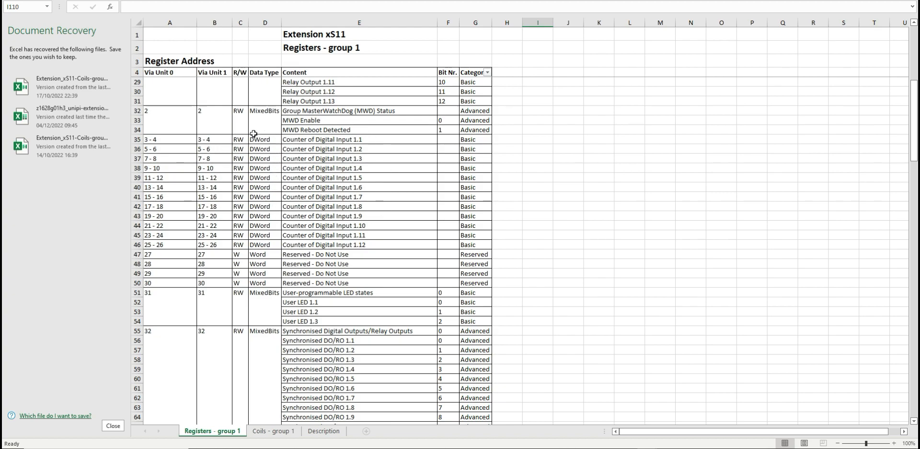
scroll(376, 191, "down", 8)
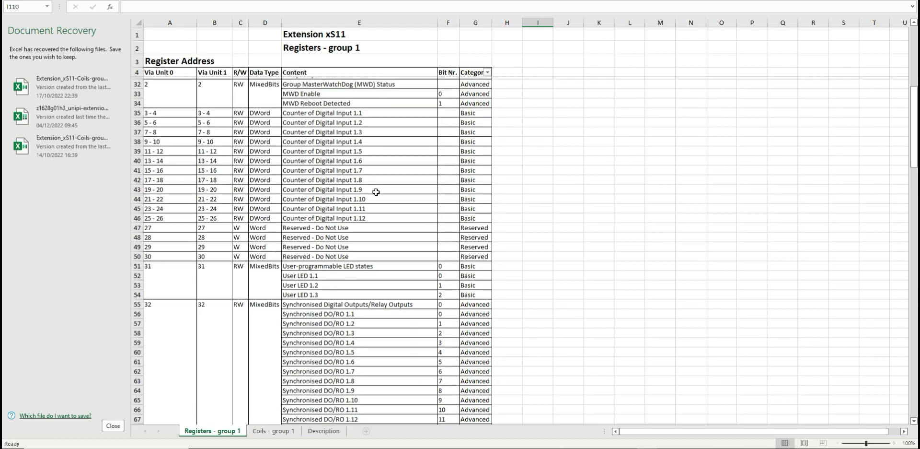
scroll(376, 192, "down", 10)
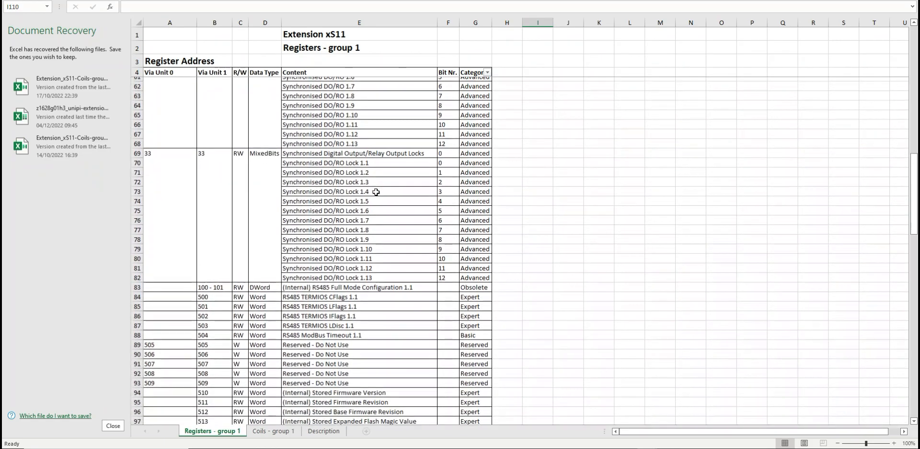
scroll(376, 192, "down", 8)
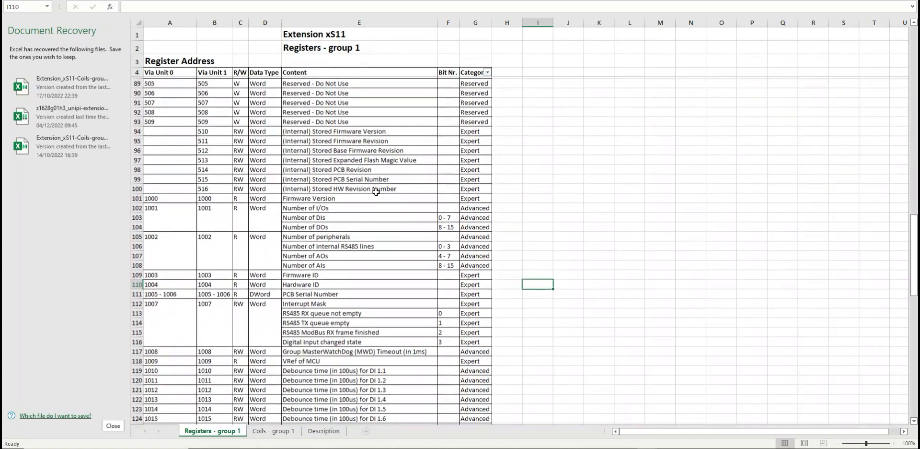
scroll(377, 191, "down", 6)
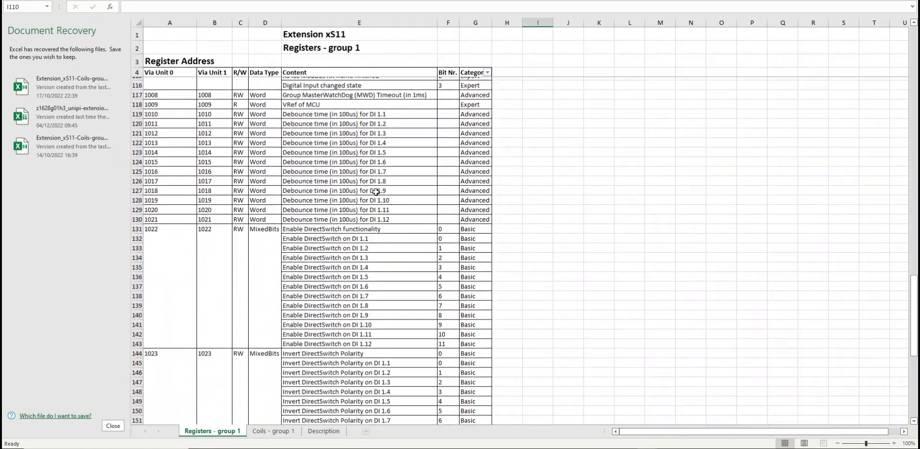
scroll(376, 192, "up", 10)
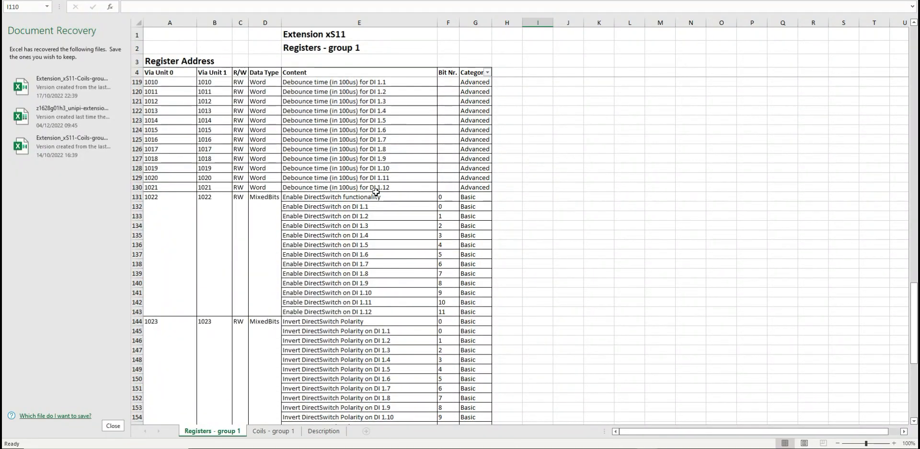
scroll(377, 192, "up", 12)
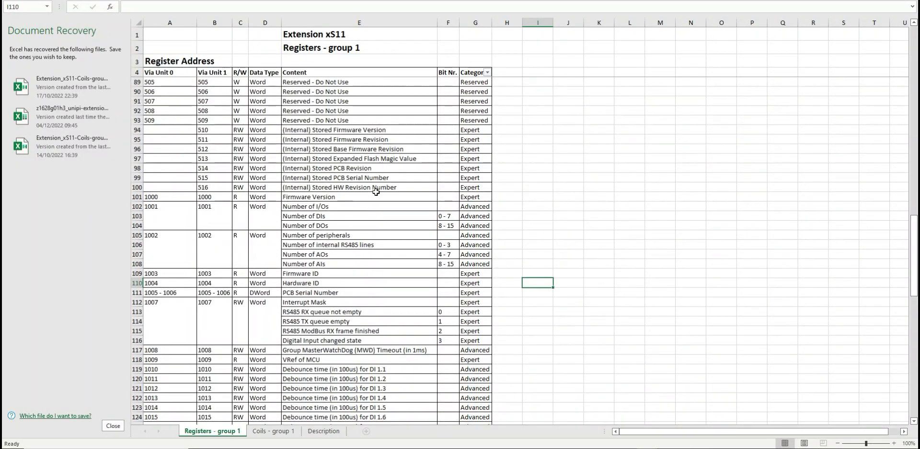
scroll(376, 192, "up", 13)
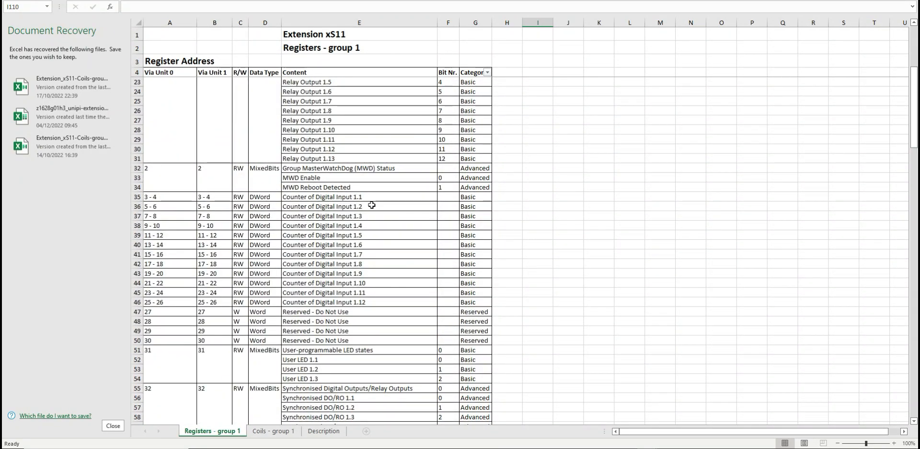
Step: Review the register map from the output locks to the debounce times in registers 1010 to 1021, and switch back to the Node-RED relay nodes
scroll(372, 205, "down", 3)
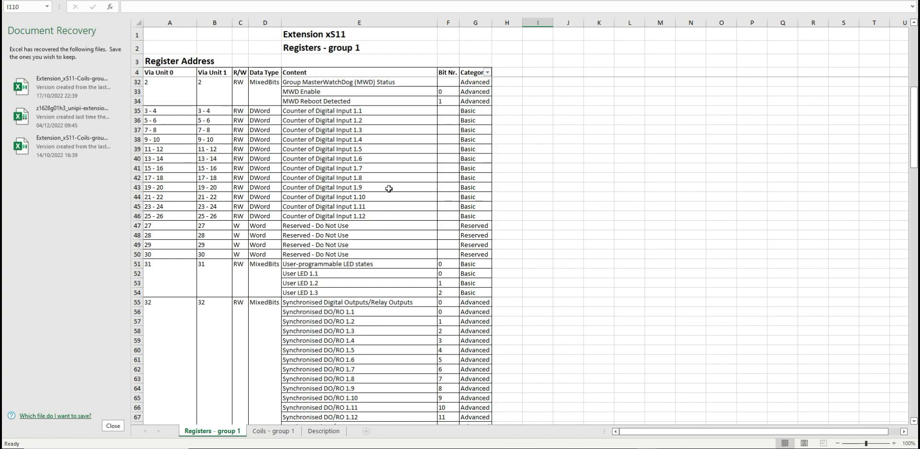
scroll(389, 188, "down", 4)
scroll(388, 189, "down", 7)
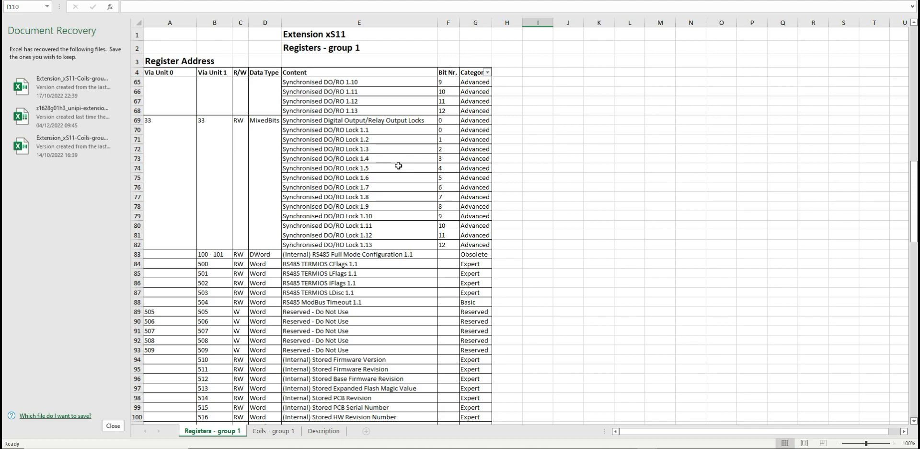
scroll(398, 165, "down", 3)
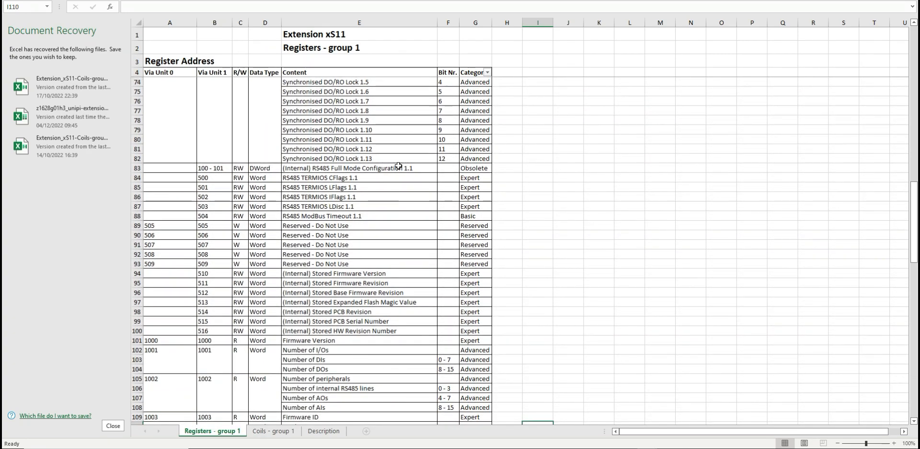
scroll(398, 165, "down", 3)
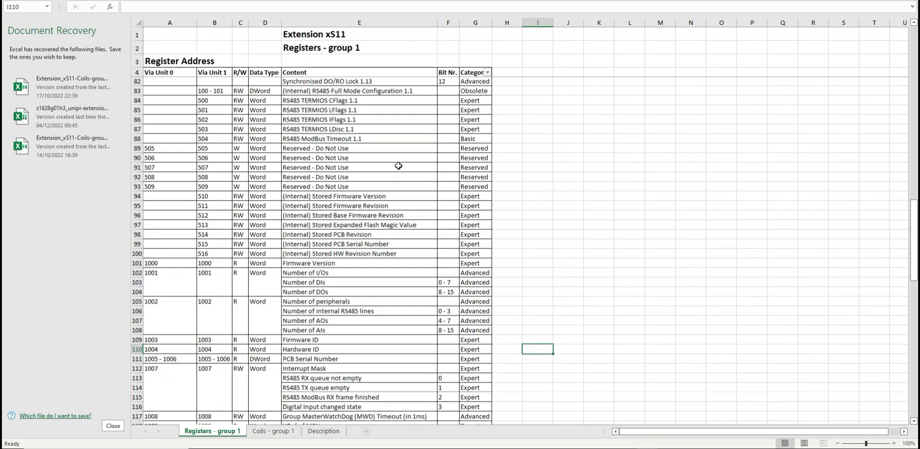
scroll(399, 165, "down", 1)
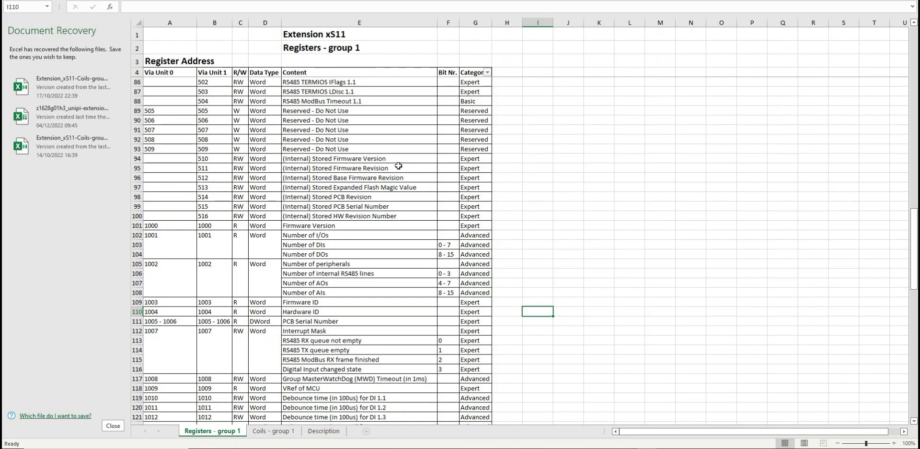
scroll(398, 166, "down", 8)
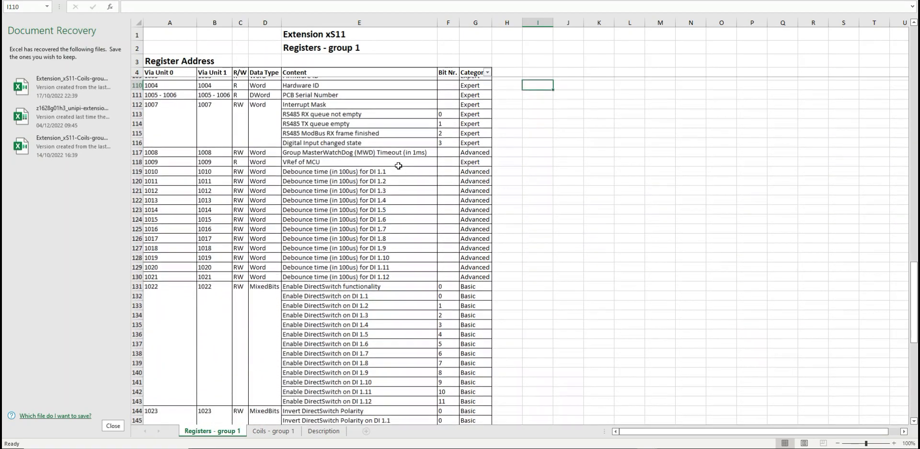
scroll(399, 165, "down", 2)
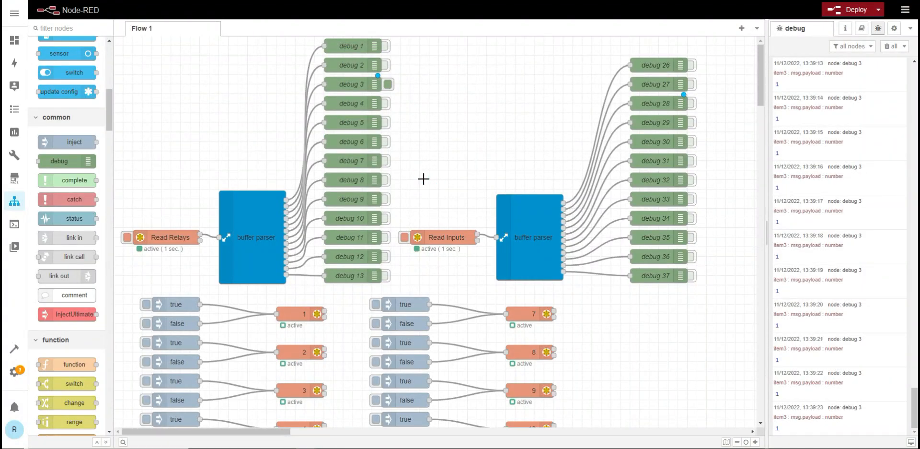
scroll(424, 178, "down", 5)
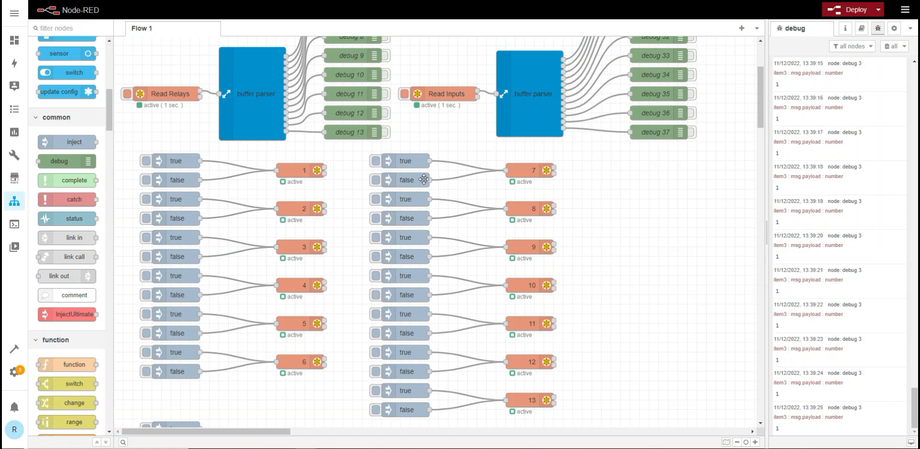